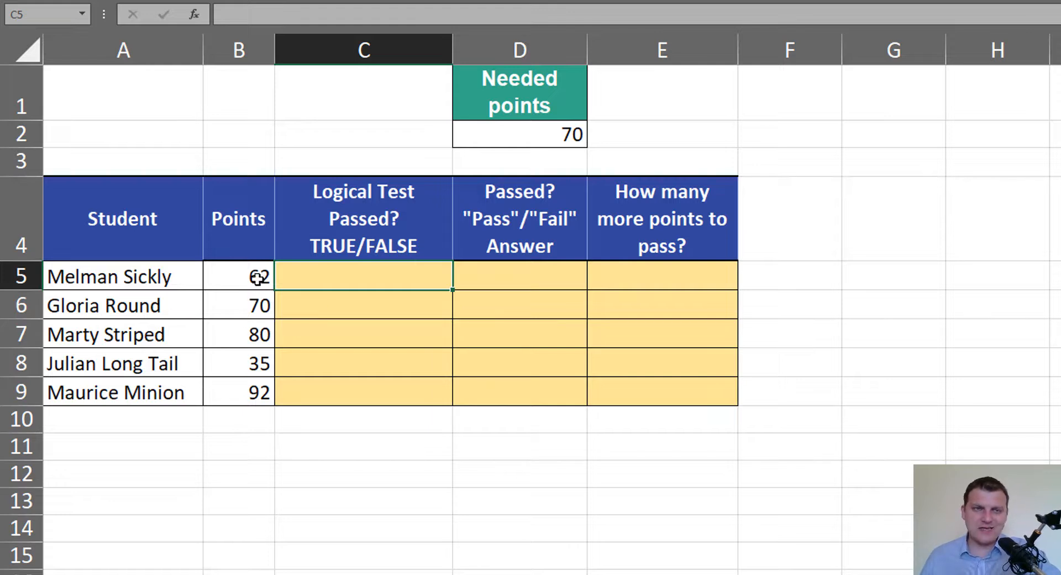
- Enter the logical test =B5>=$D$2 in C5 and fill it down through C9
click(257, 277)
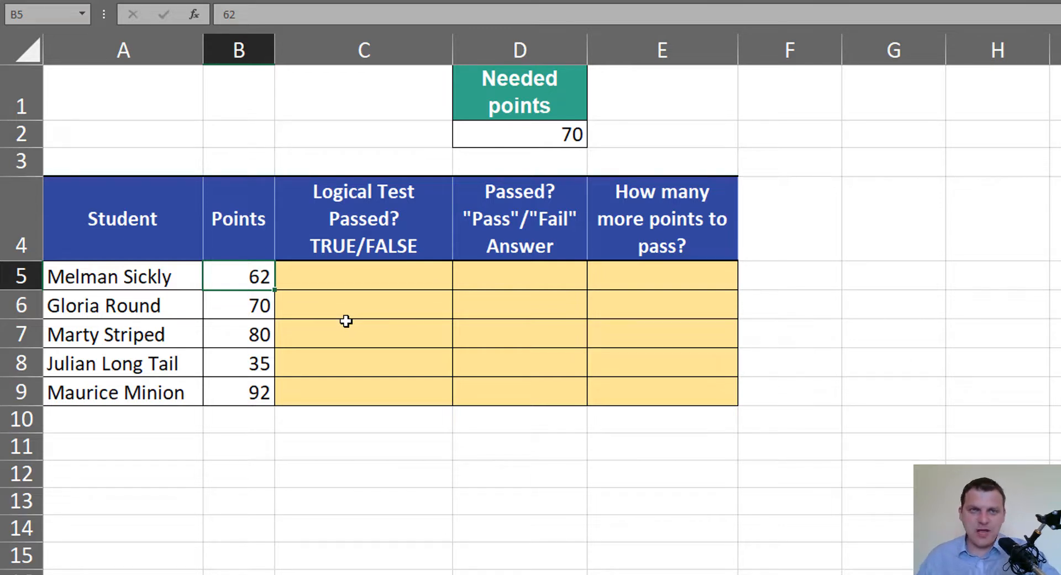
click(573, 132)
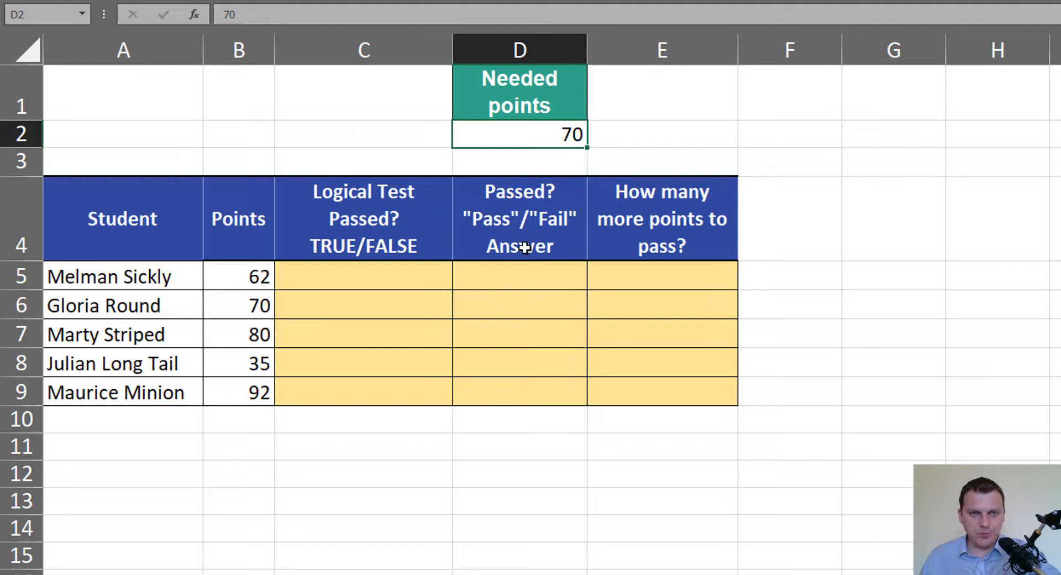
click(409, 274)
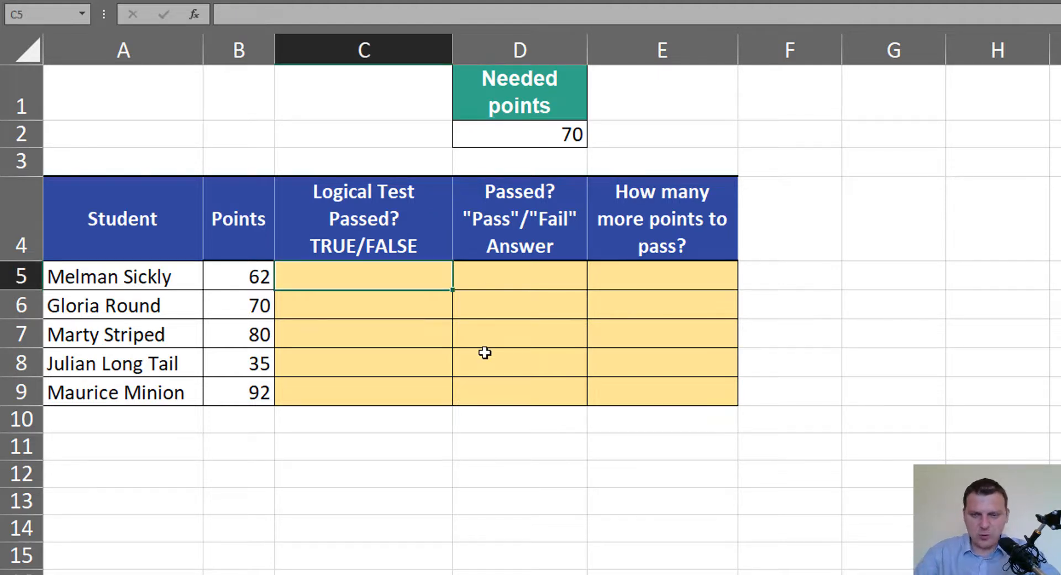
text(=)
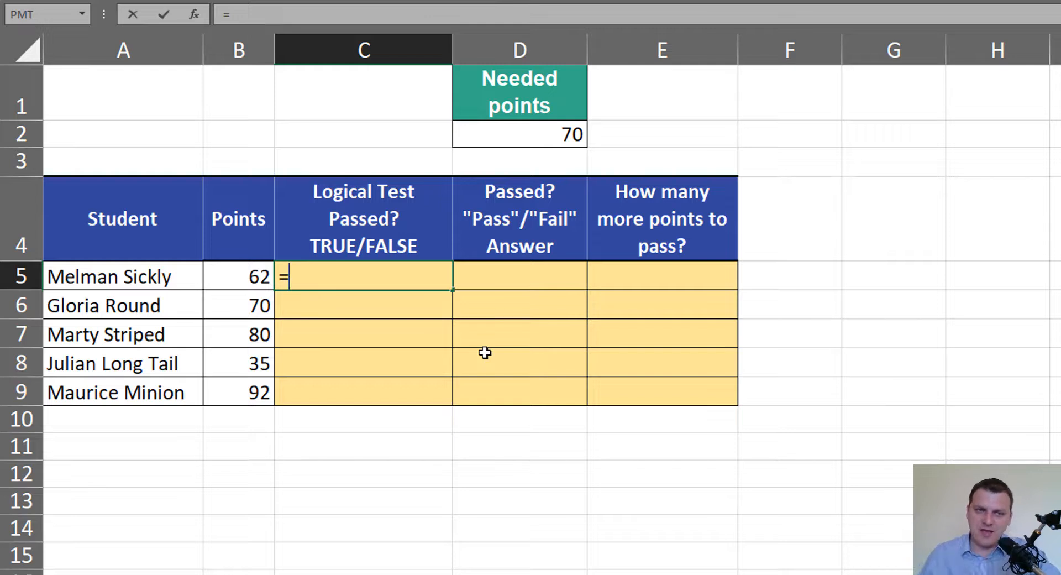
click(256, 276)
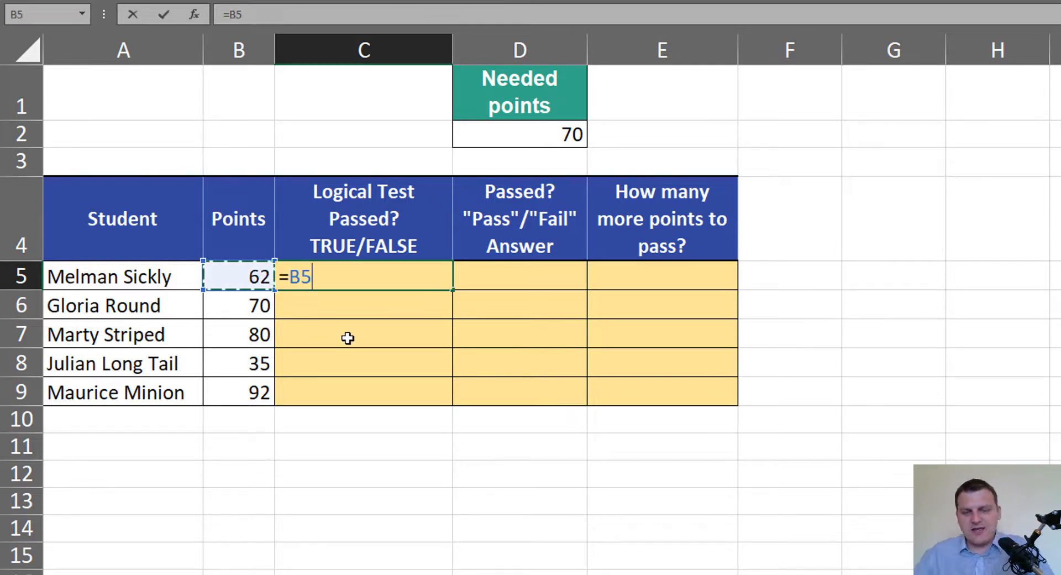
text(>)
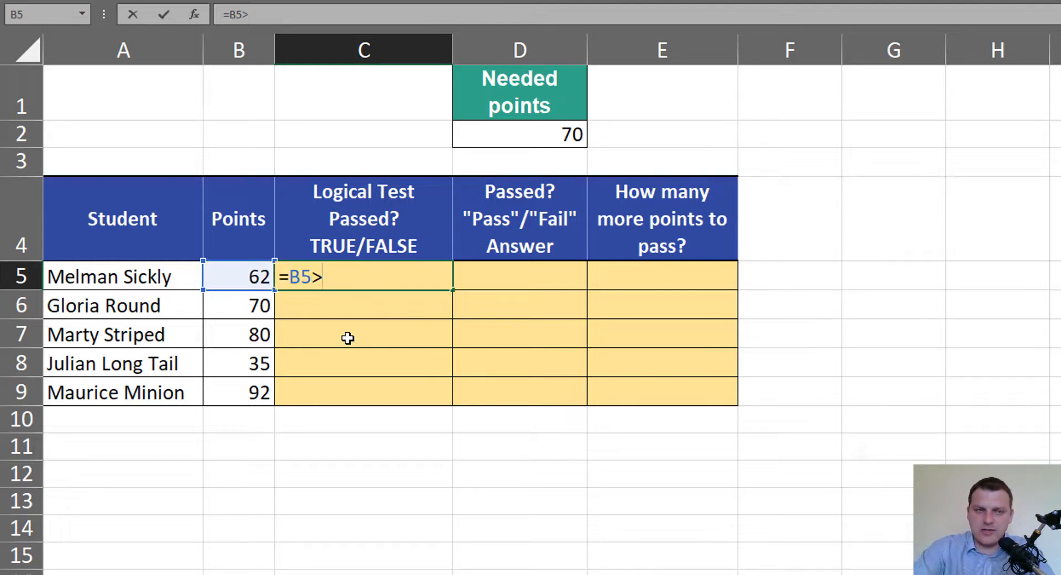
text(=)
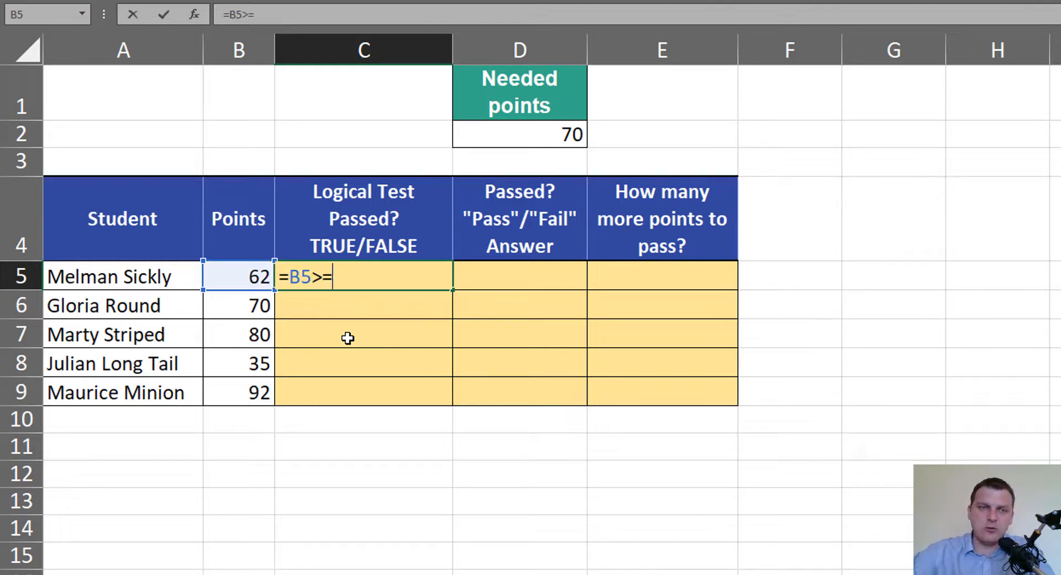
click(566, 138)
key(F4)
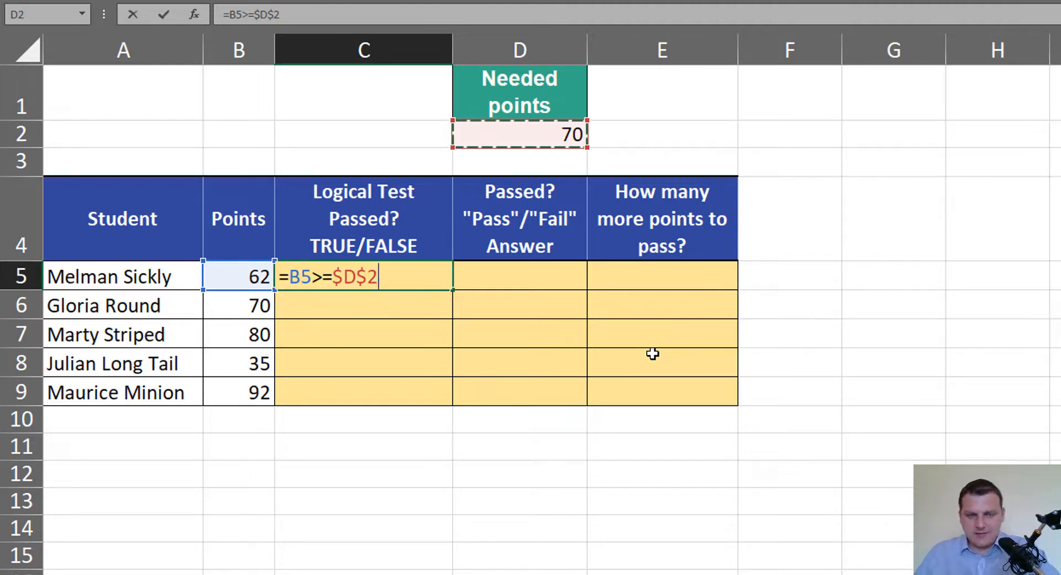
key(ctrl+Return)
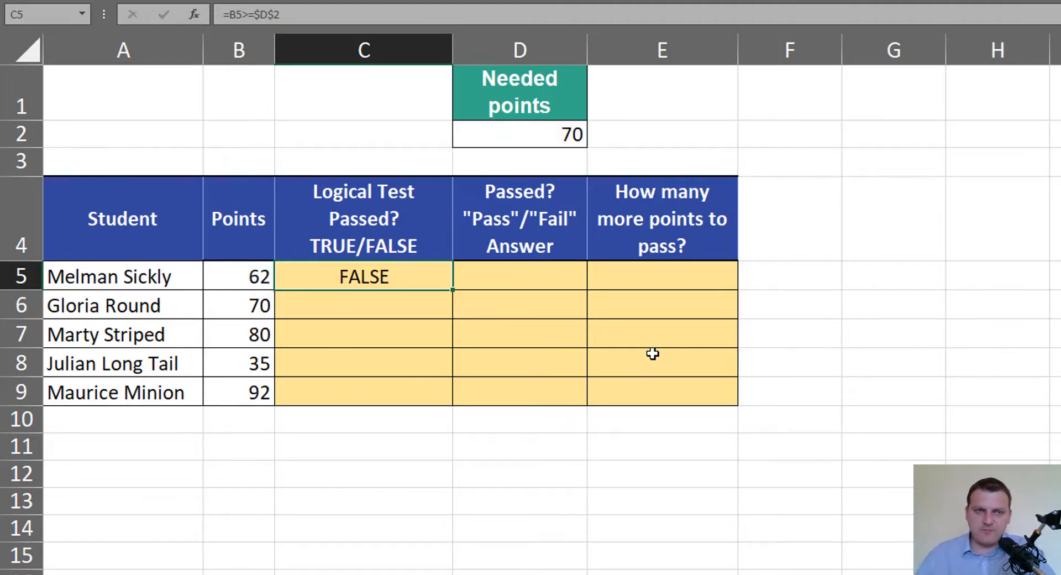
double_click(453, 288)
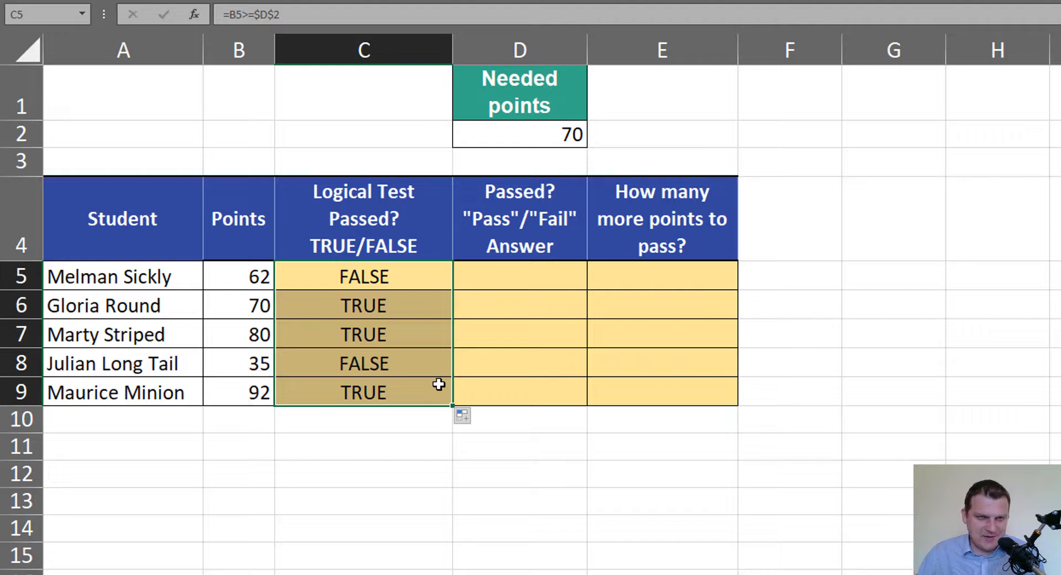
- Compare the students' points and their logical test results with the needed points in D2
drag(248, 276, 387, 287)
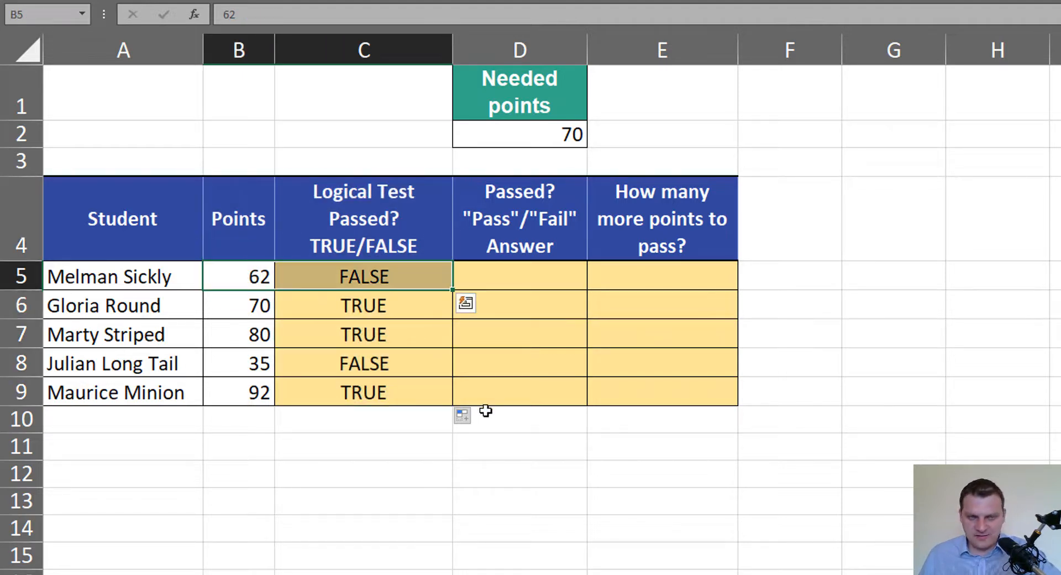
click(569, 135)
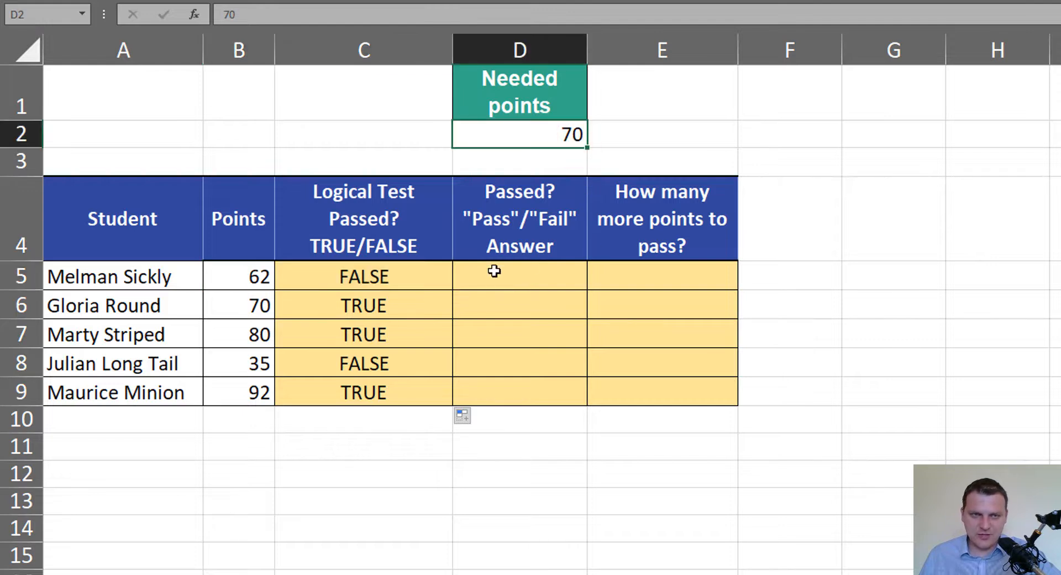
drag(260, 306, 403, 337)
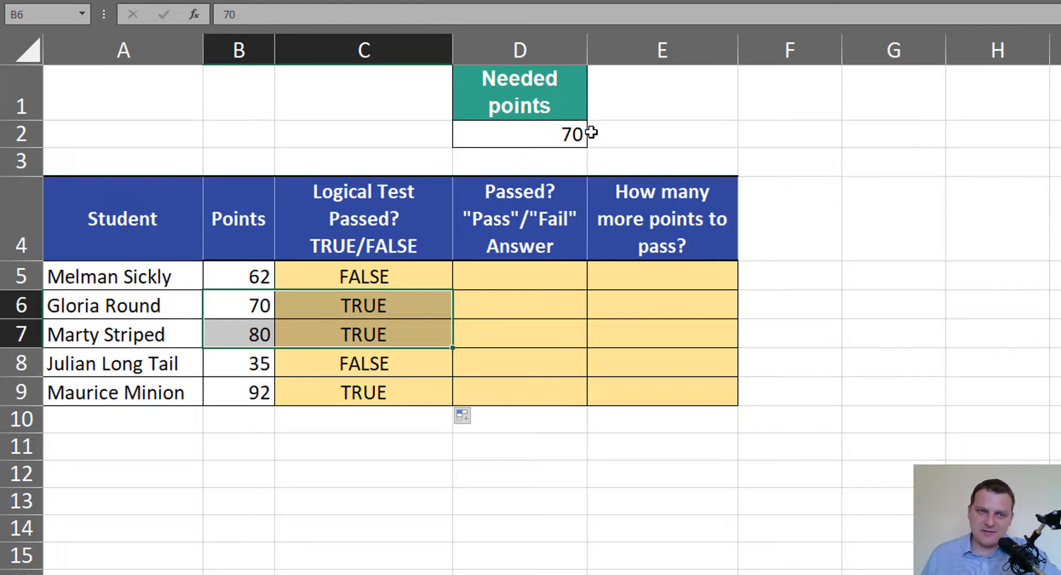
click(574, 134)
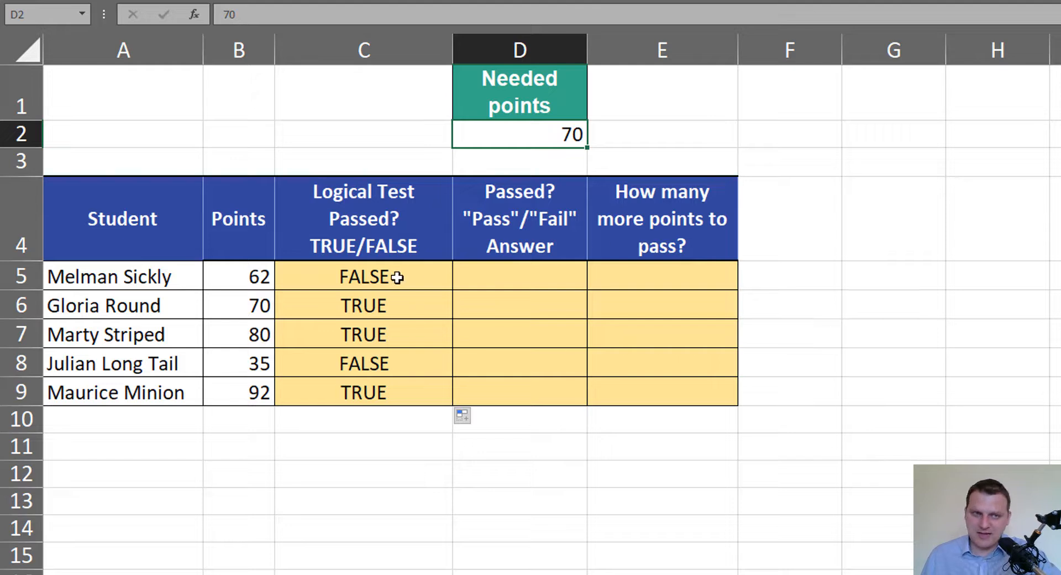
drag(418, 277, 424, 385)
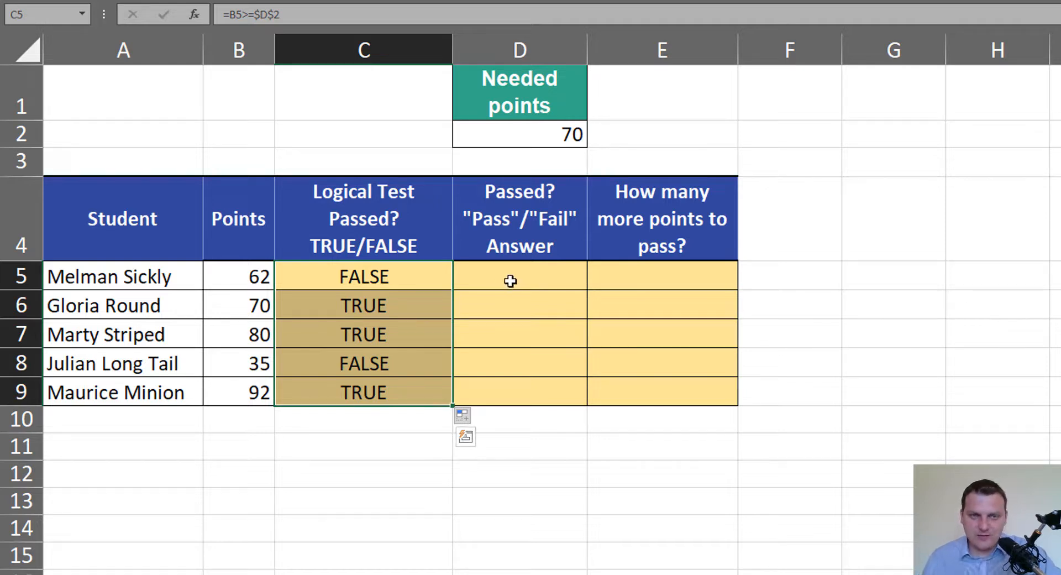
- Enter =IF(C5,"Pass","Fail") in D5 and fill it down through D9
click(509, 279)
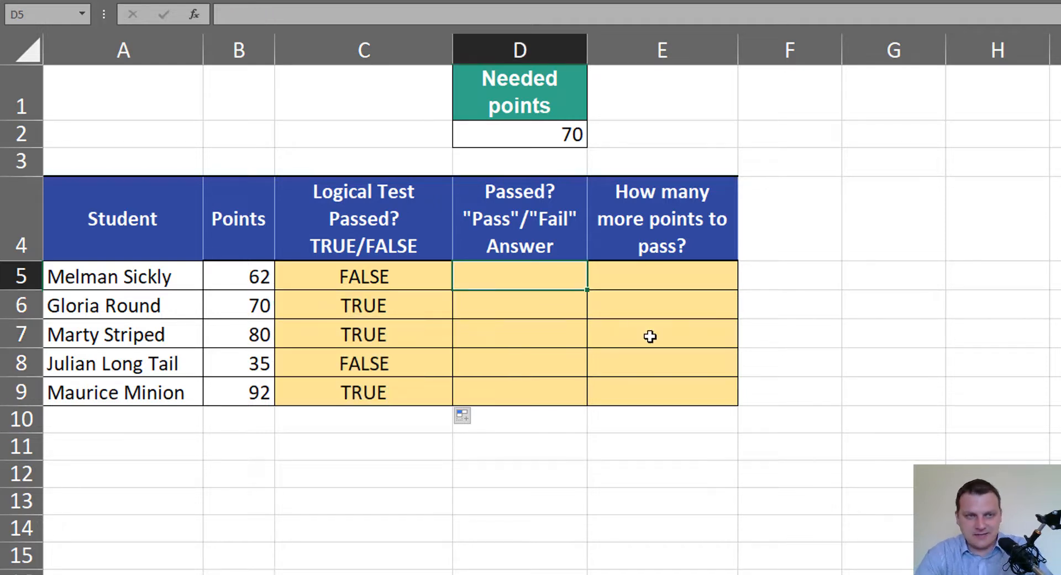
text(=if)
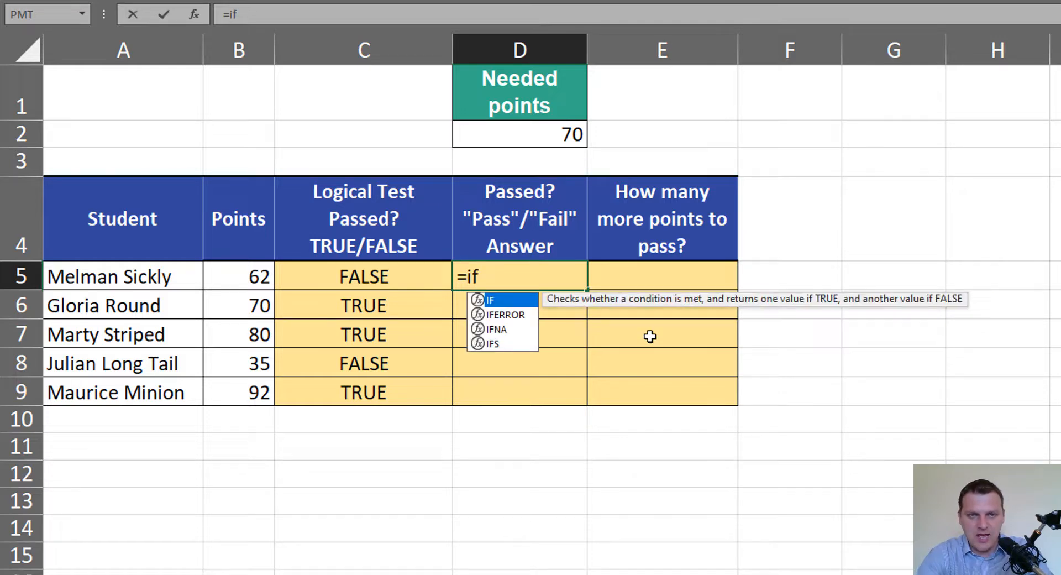
key(Tab)
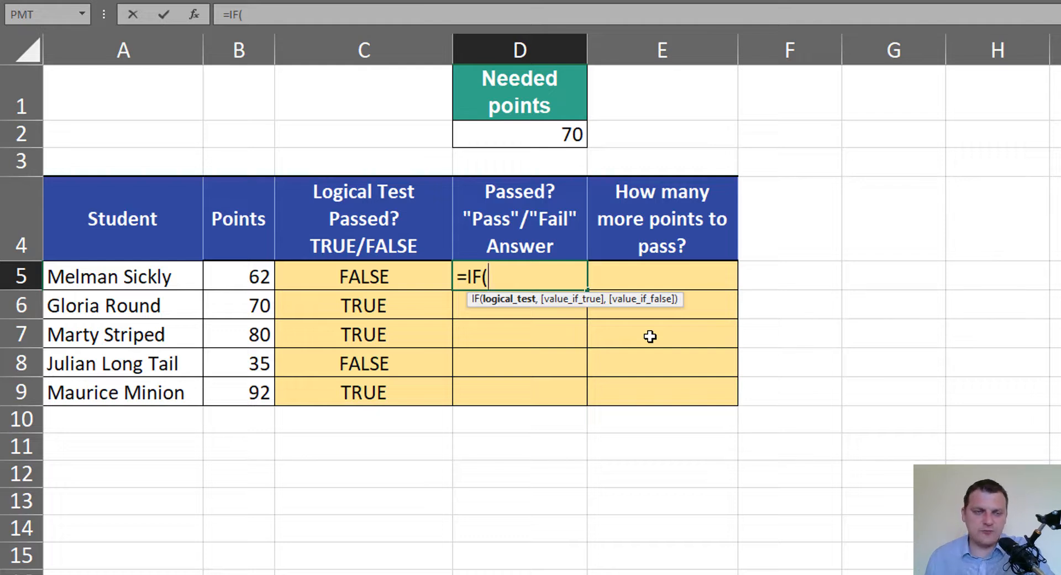
click(404, 280)
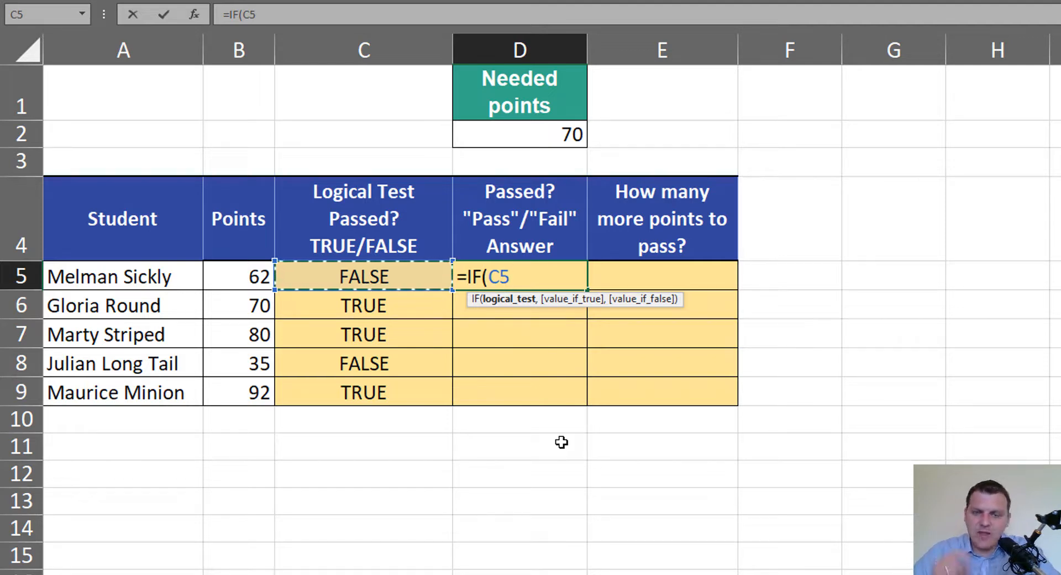
text(,)
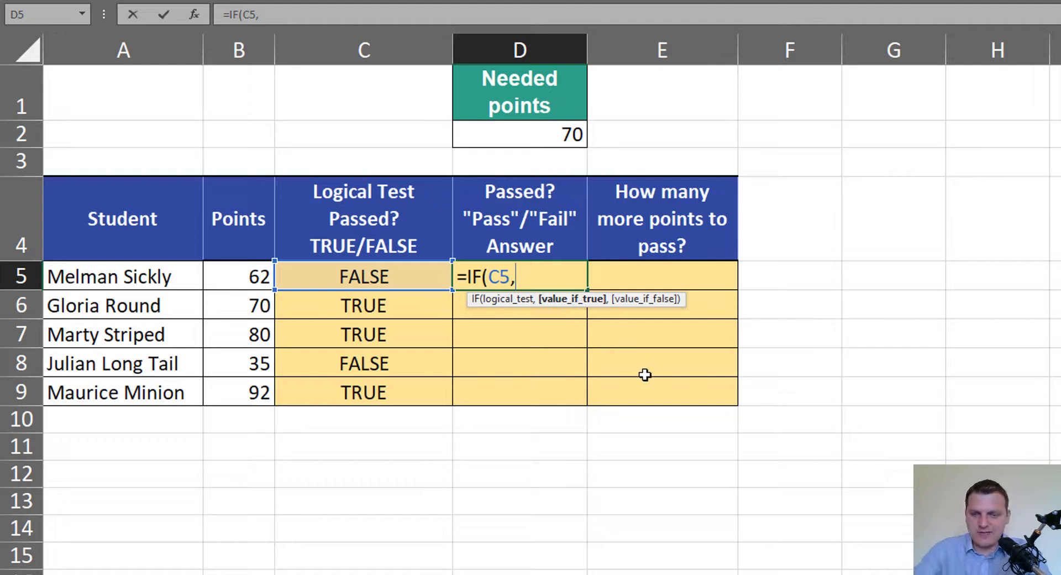
text("P)
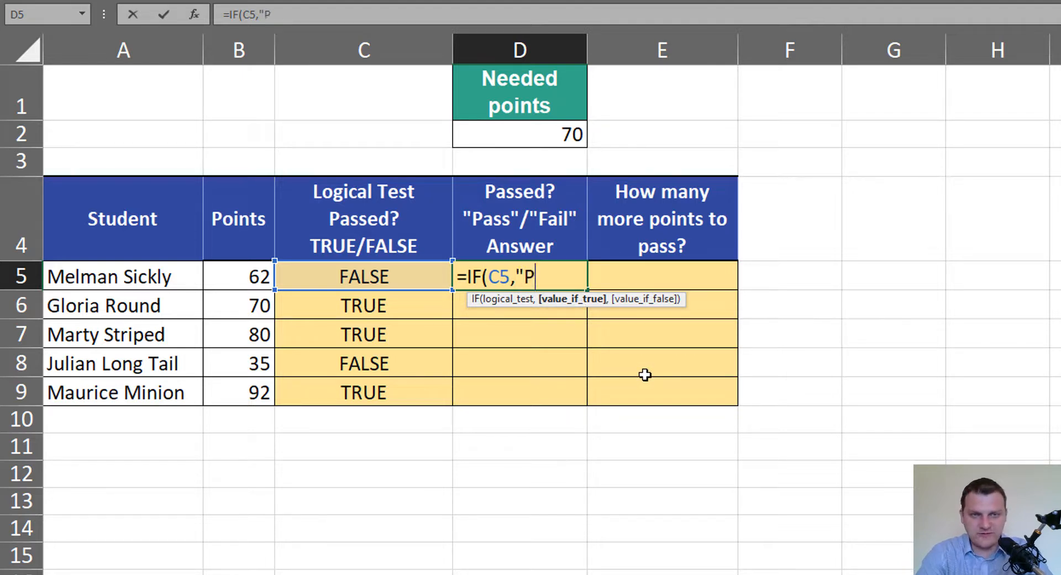
text(ass")
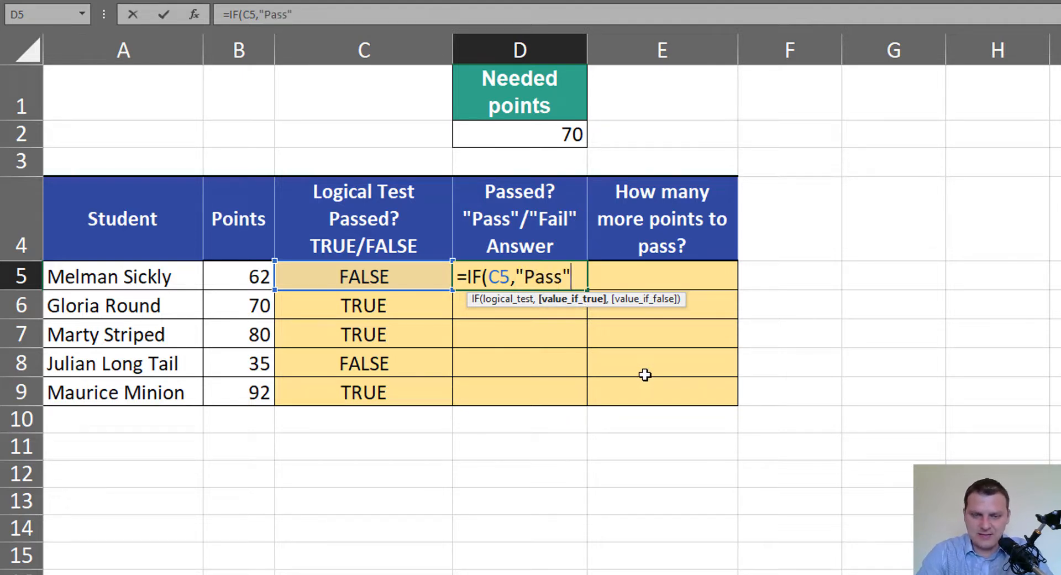
text(,)
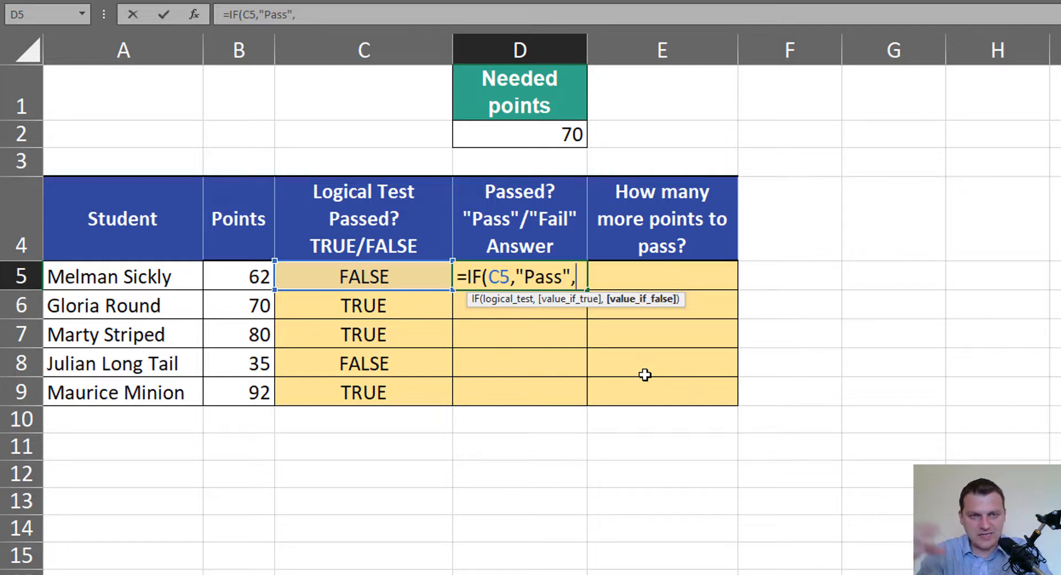
text(")
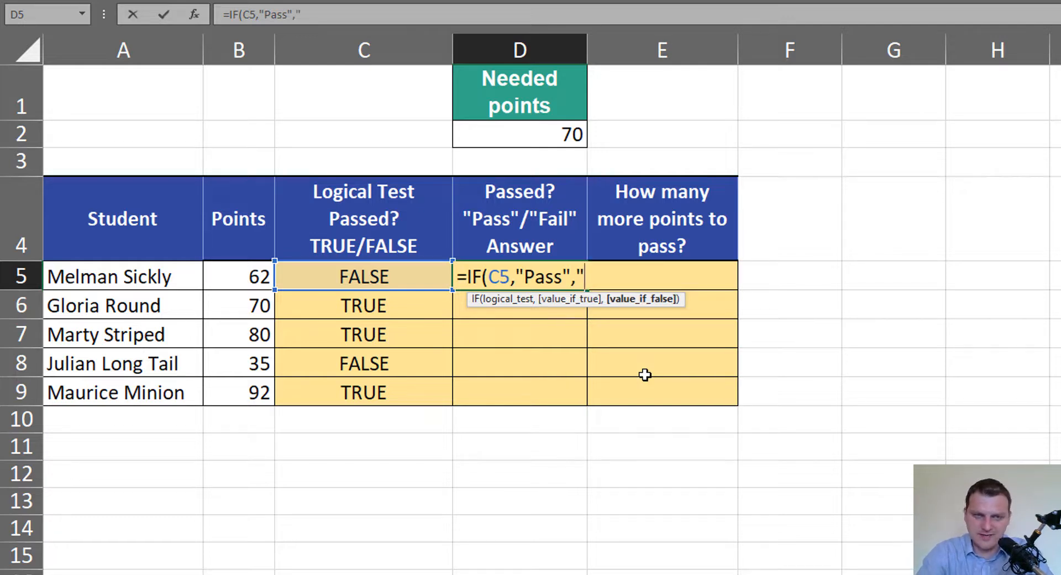
text(Fail)
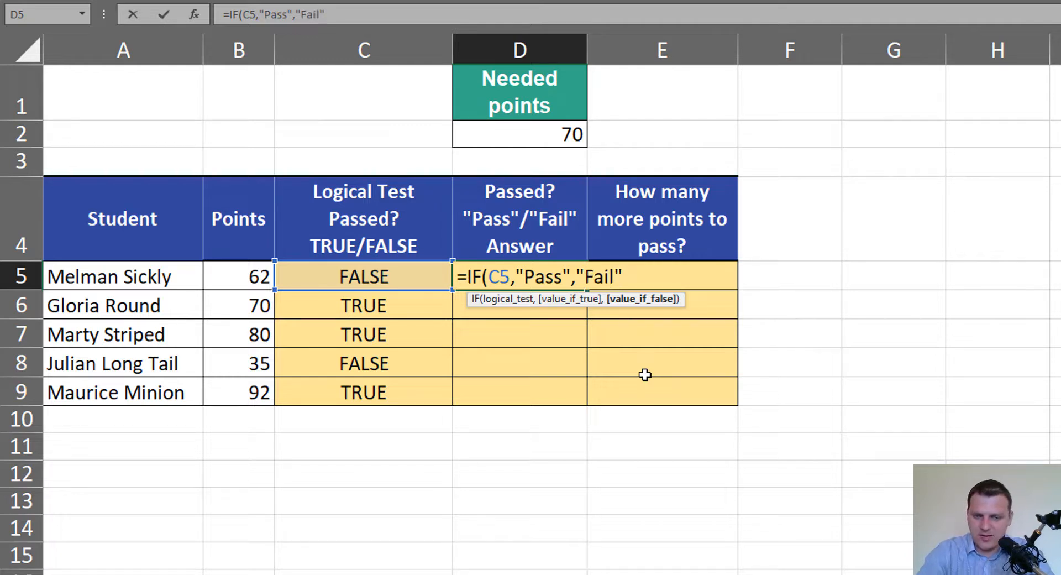
text("))
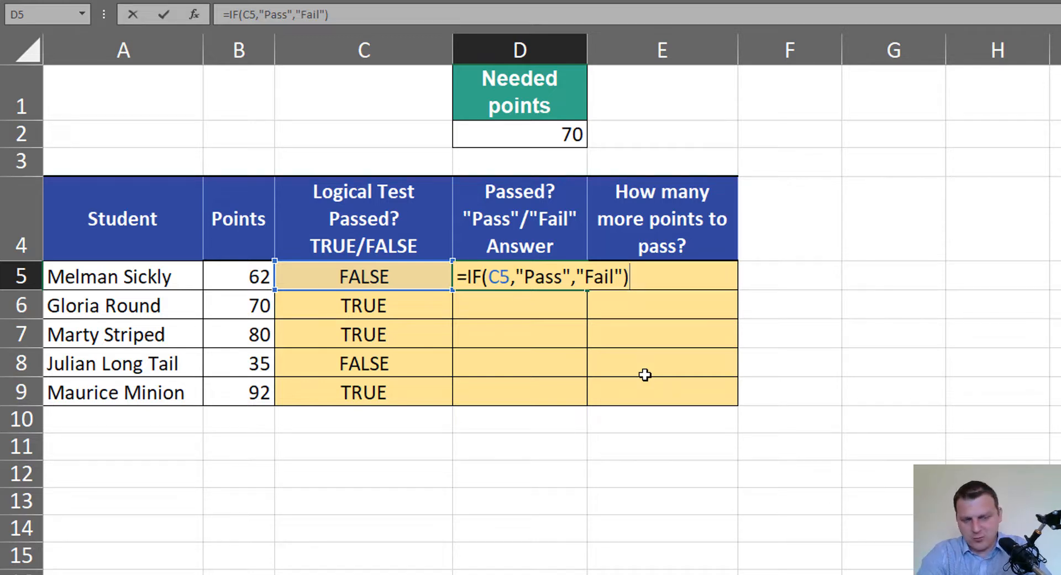
key(ctrl+Return)
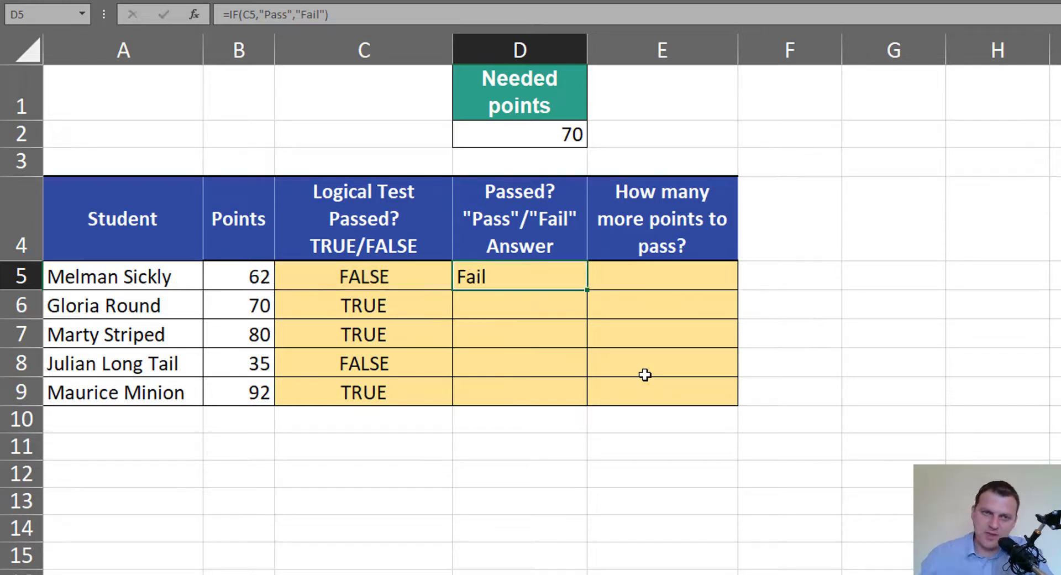
double_click(591, 287)
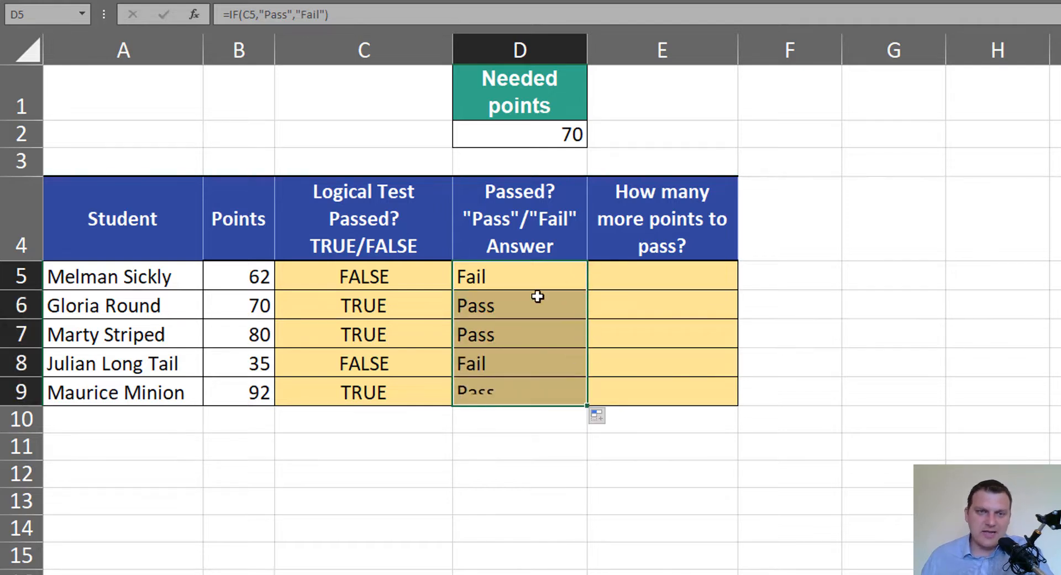
- Compare the formulas in C5 and D5, and temporarily mark the matching results in rows 5 and 6 with arrows
click(419, 278)
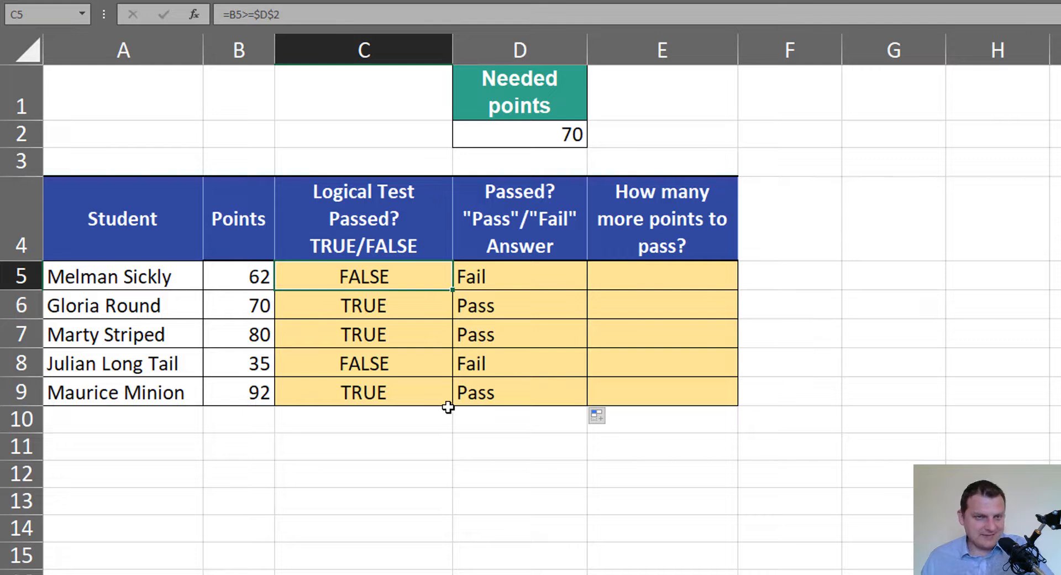
click(548, 276)
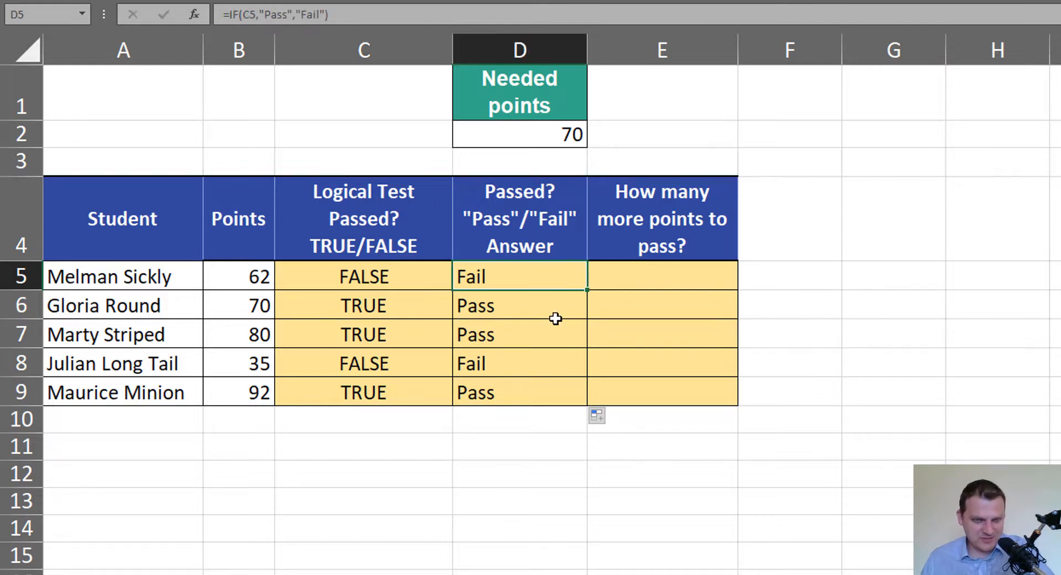
click(417, 283)
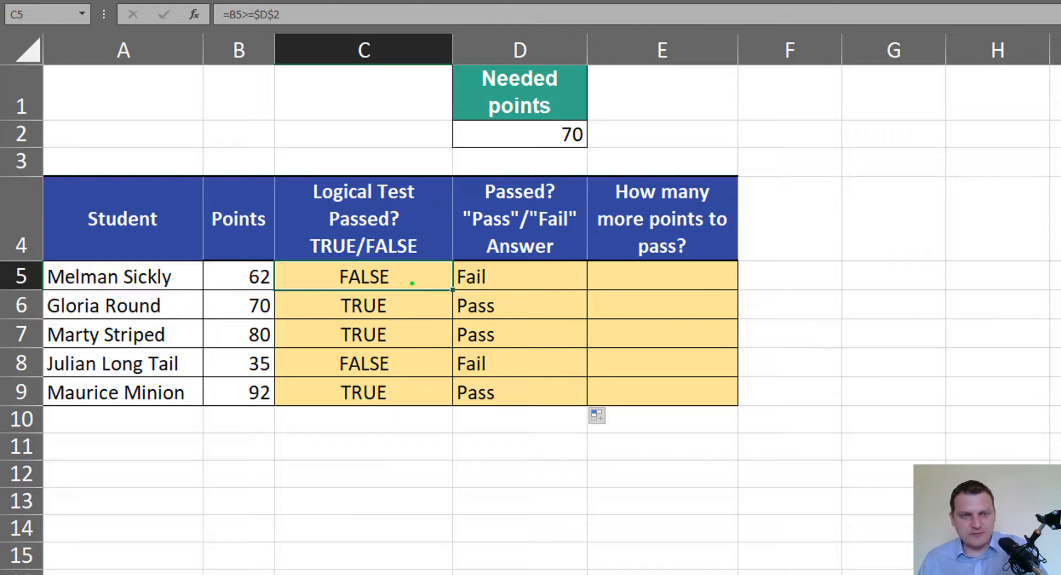
drag(399, 278, 528, 279)
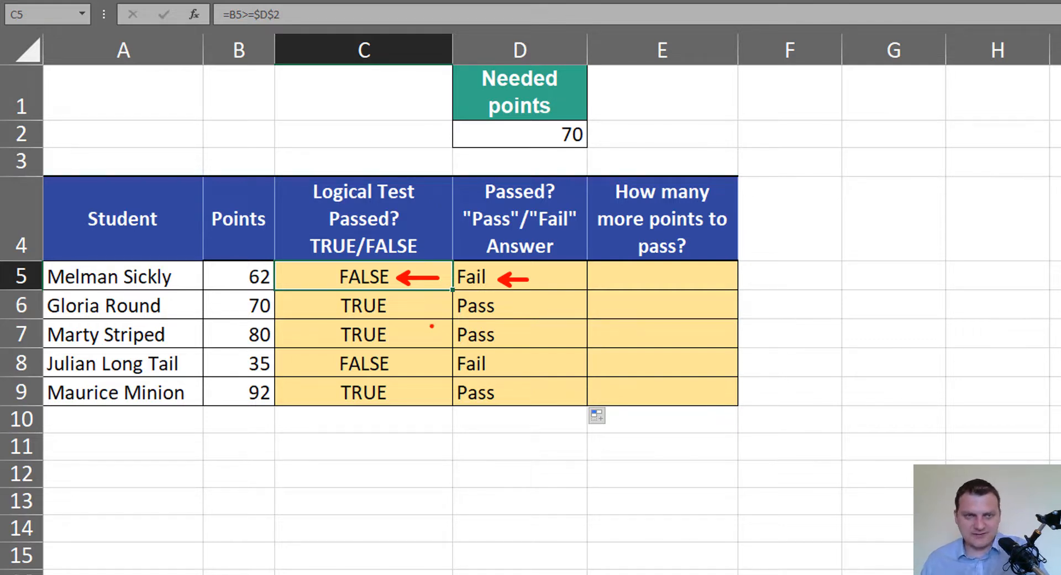
drag(399, 305, 536, 306)
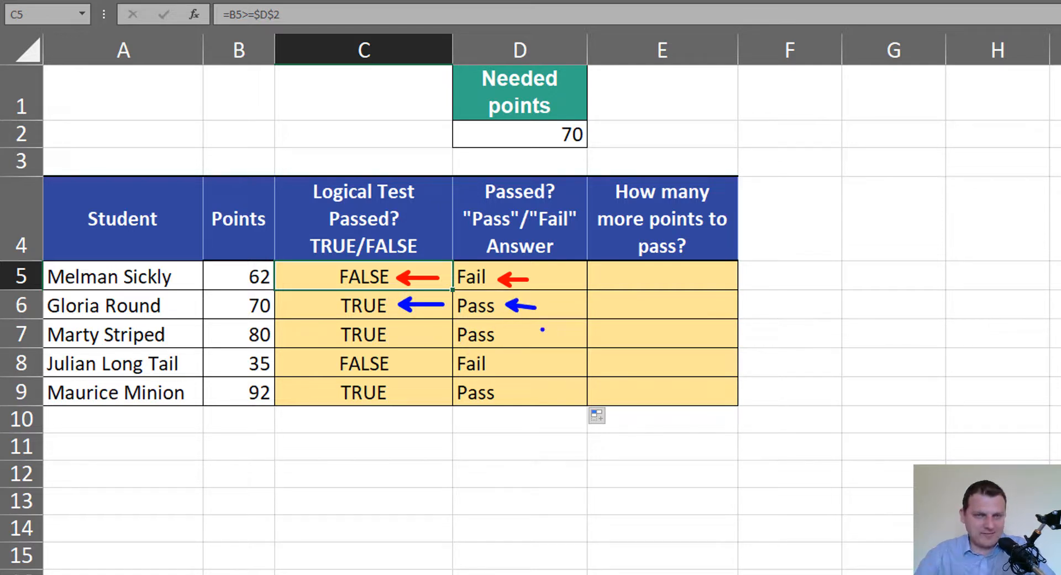
key(Escape)
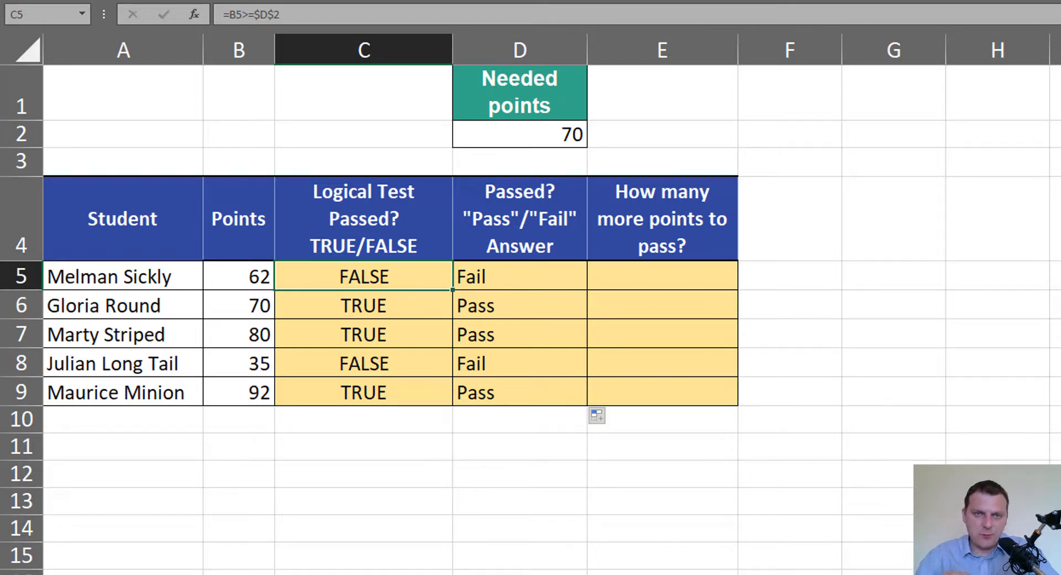
- Start an IF formula in E5 with the logical test B5<$D$2
click(683, 288)
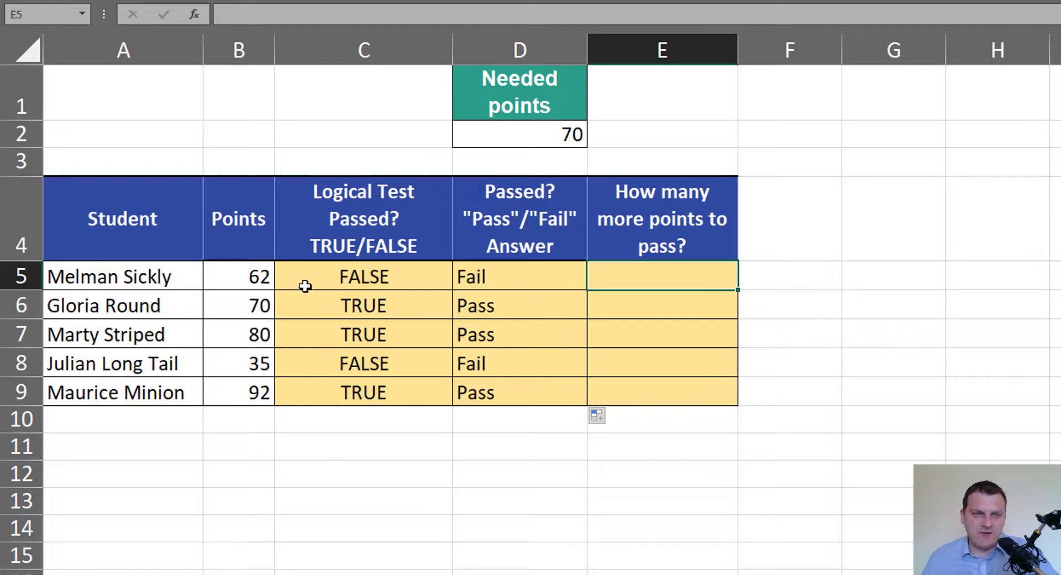
drag(247, 279, 361, 279)
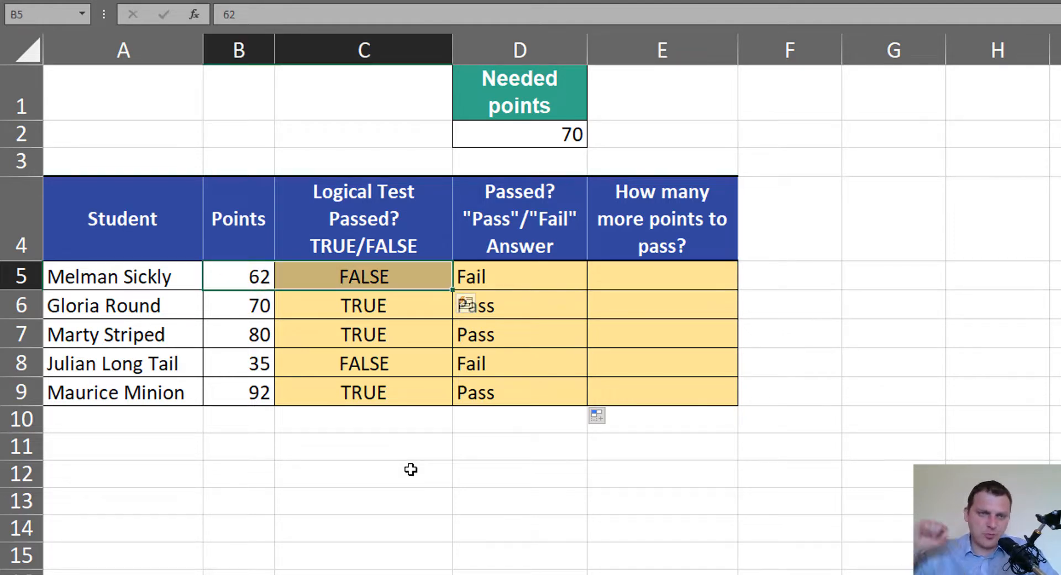
click(545, 143)
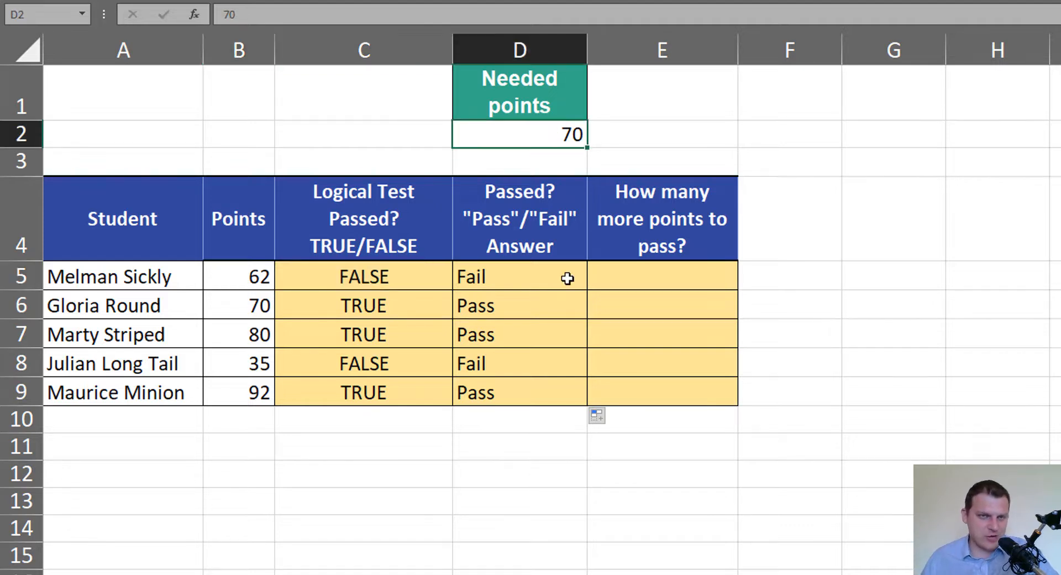
click(660, 276)
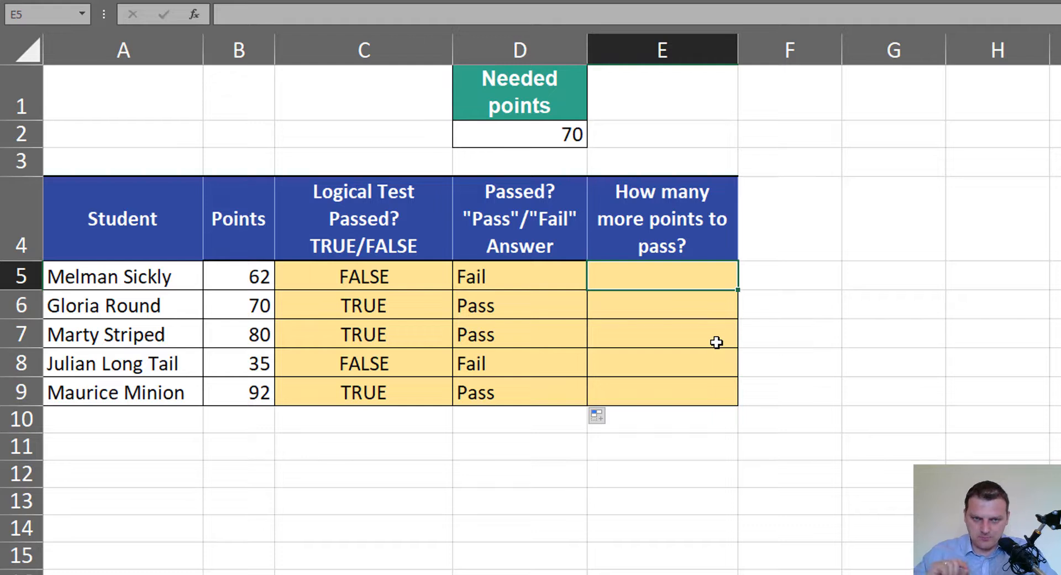
text(=if)
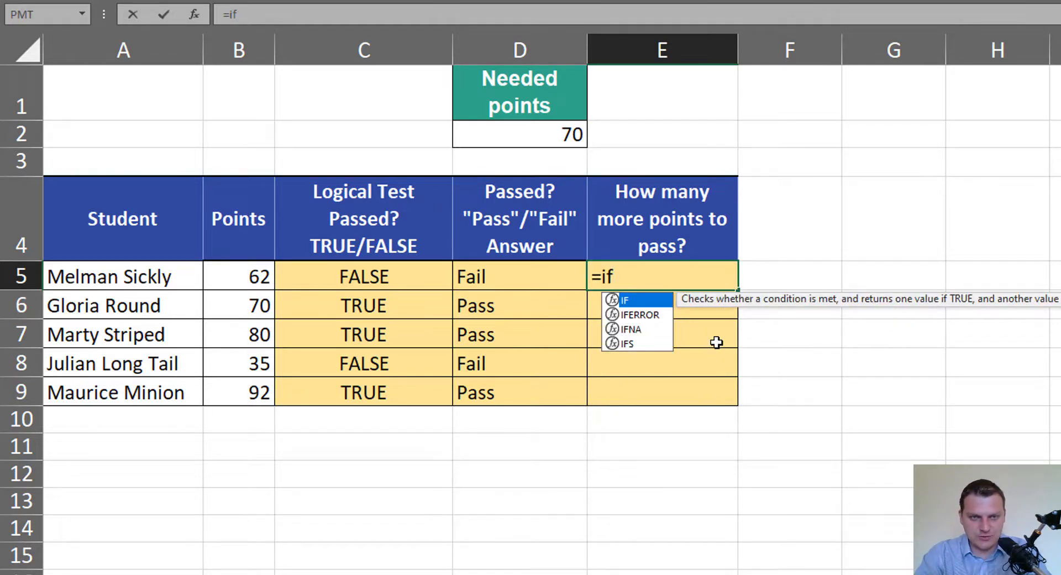
key(Tab)
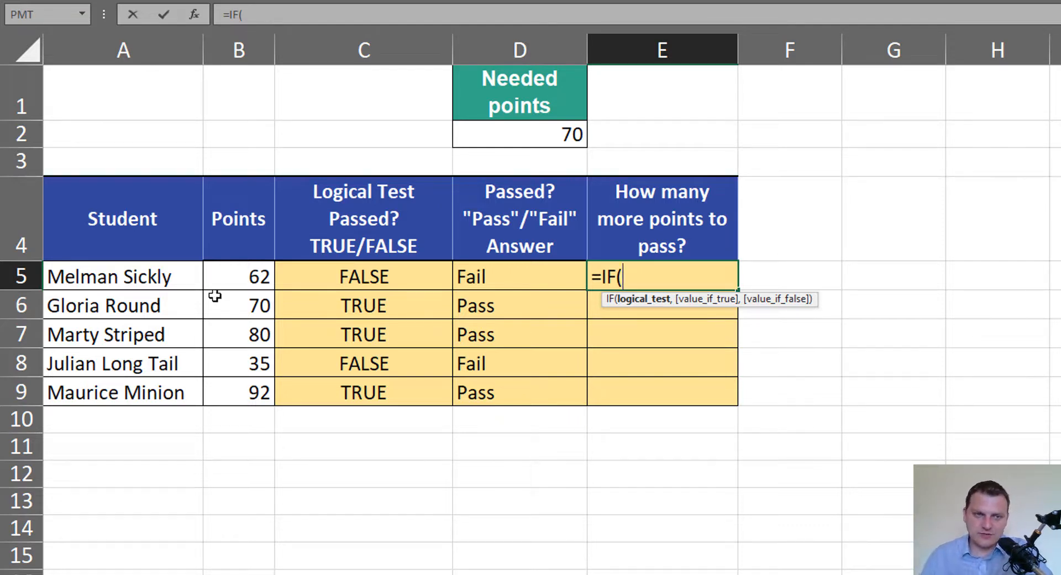
click(249, 280)
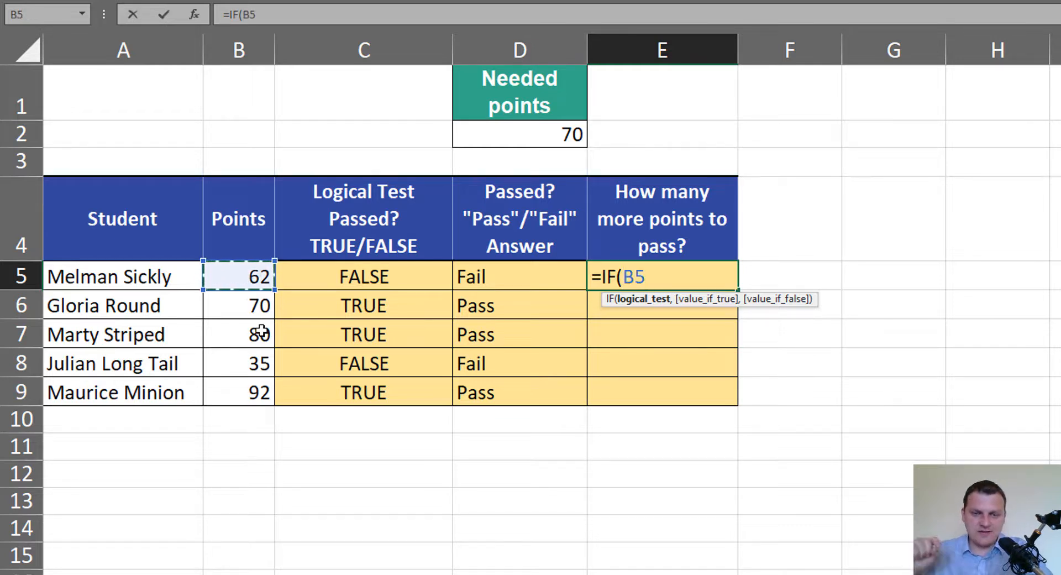
text(<)
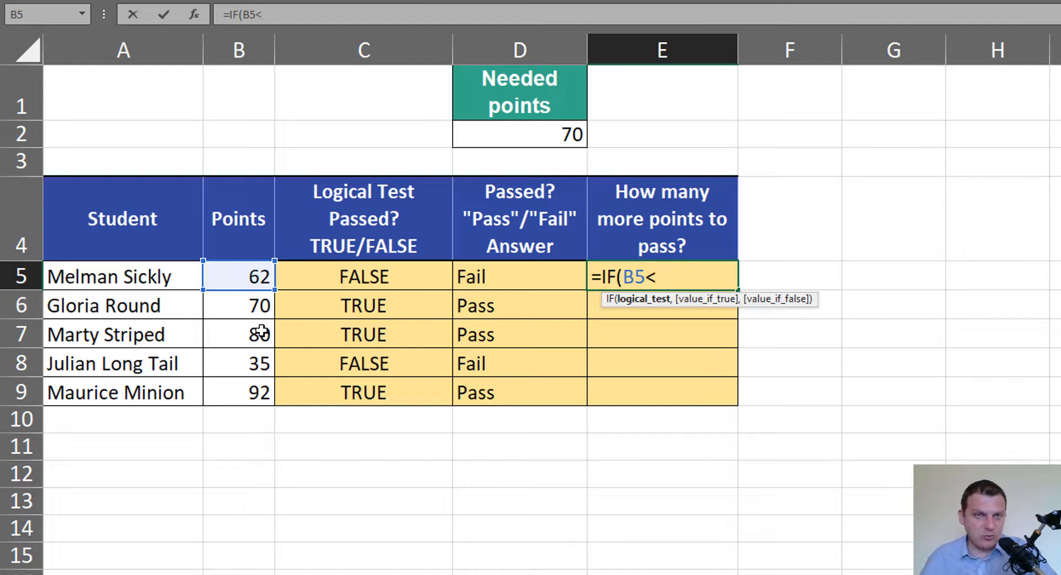
click(558, 139)
key(F4)
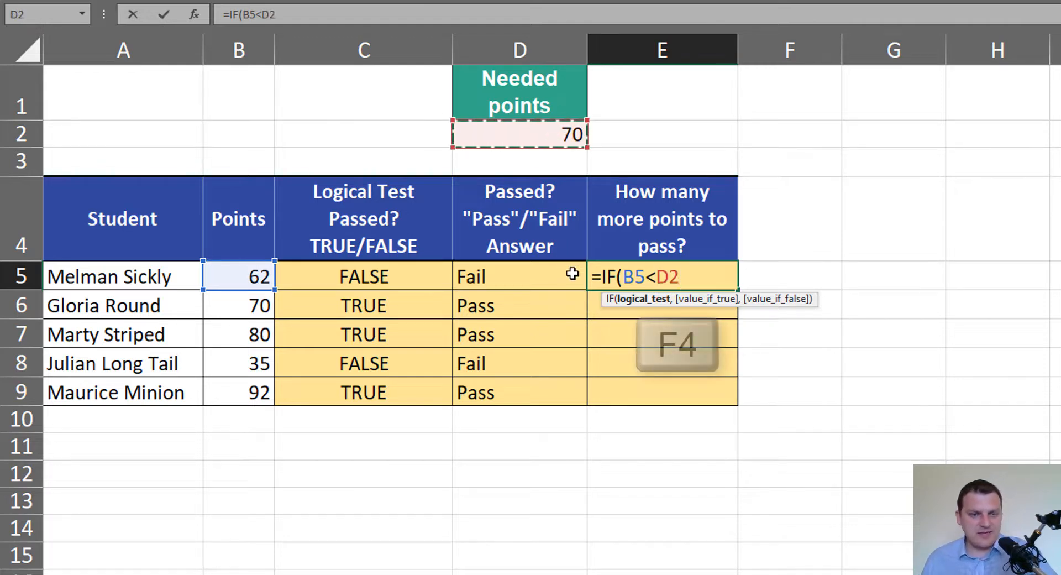
key(F4)
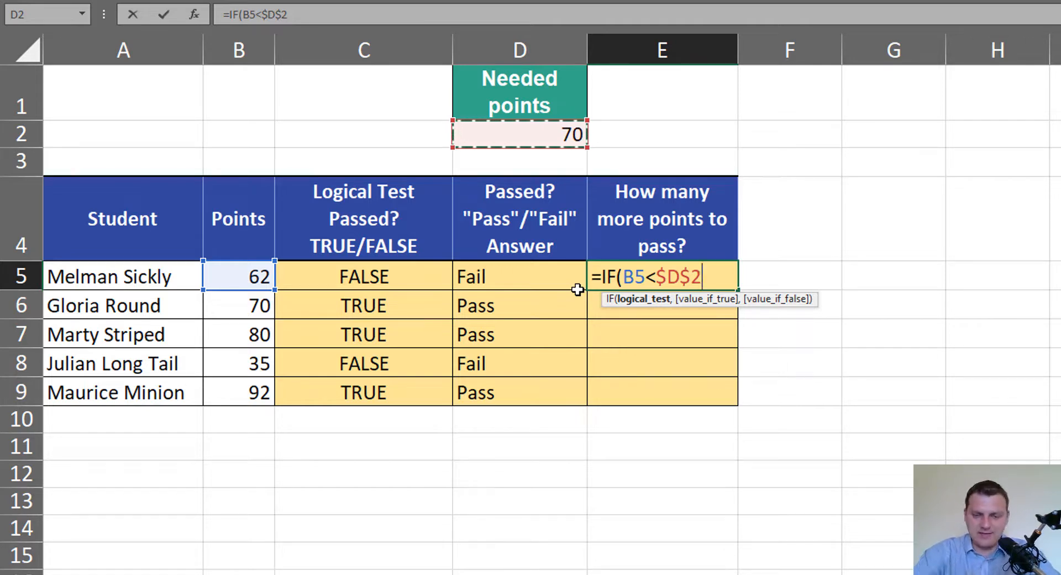
text(,)
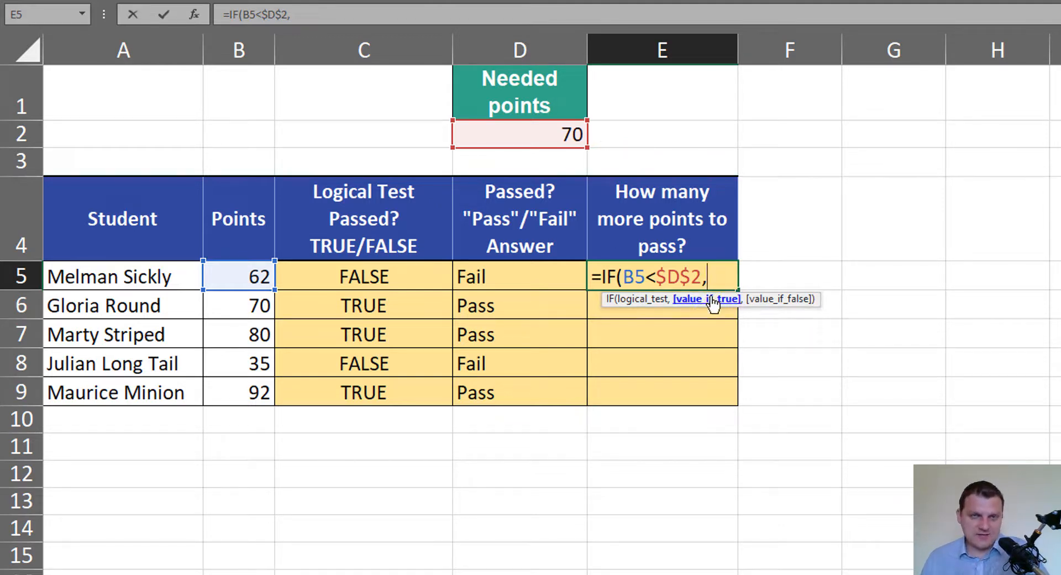
- Add $D$2-B5 as the value if true in E5's IF formula
click(535, 135)
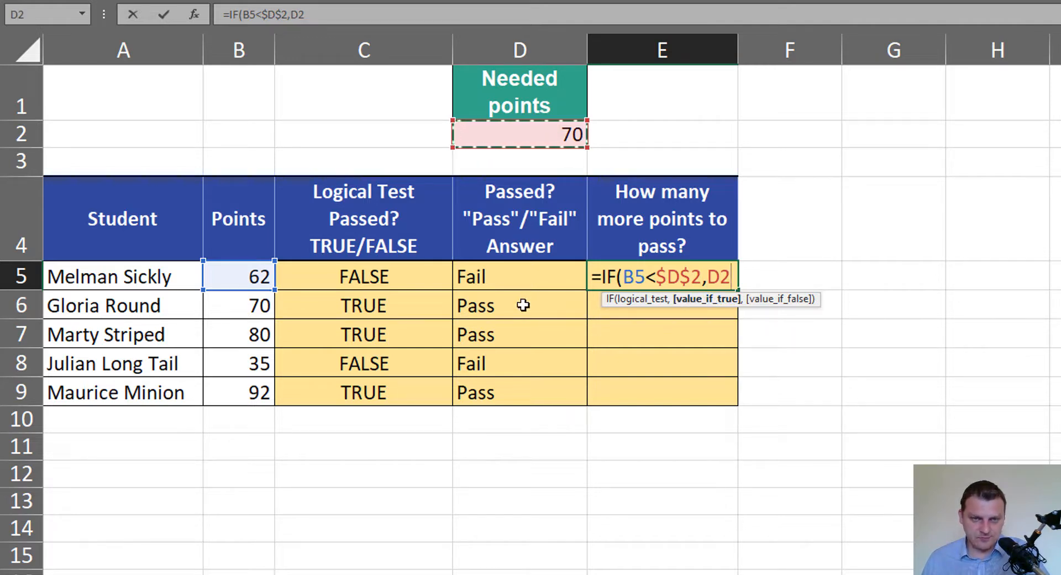
key(F4)
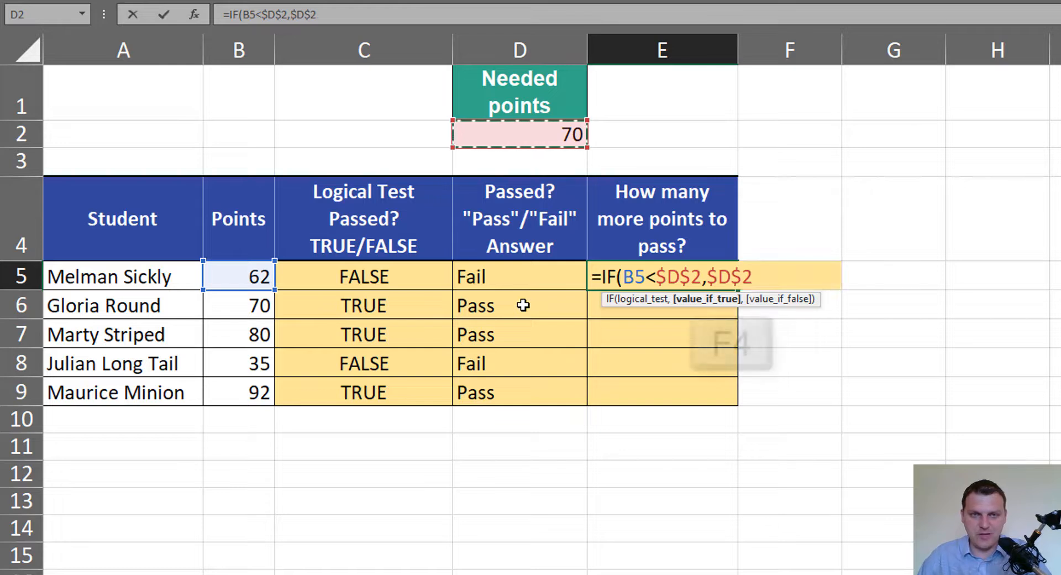
text(-)
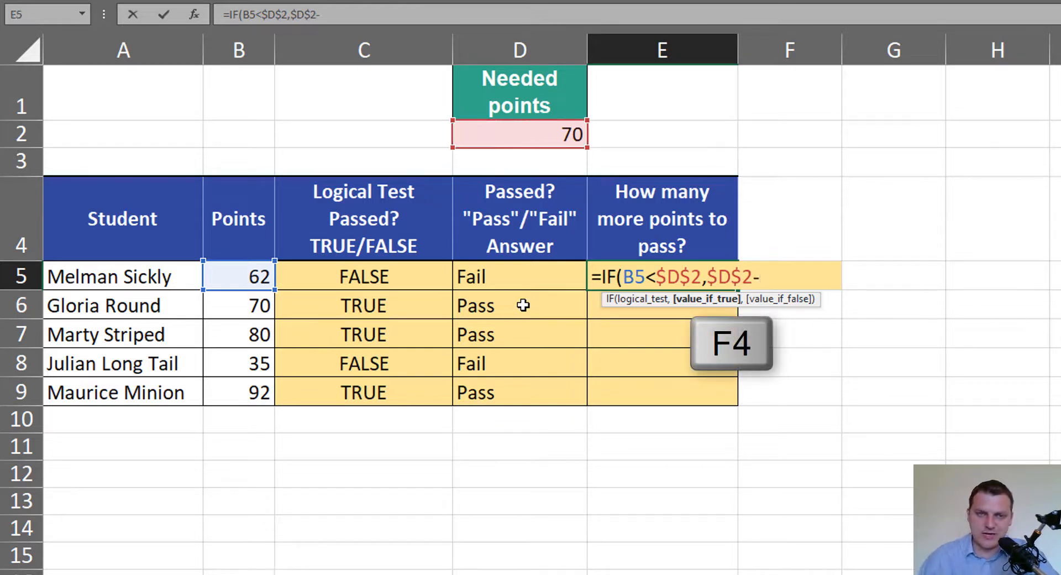
click(241, 274)
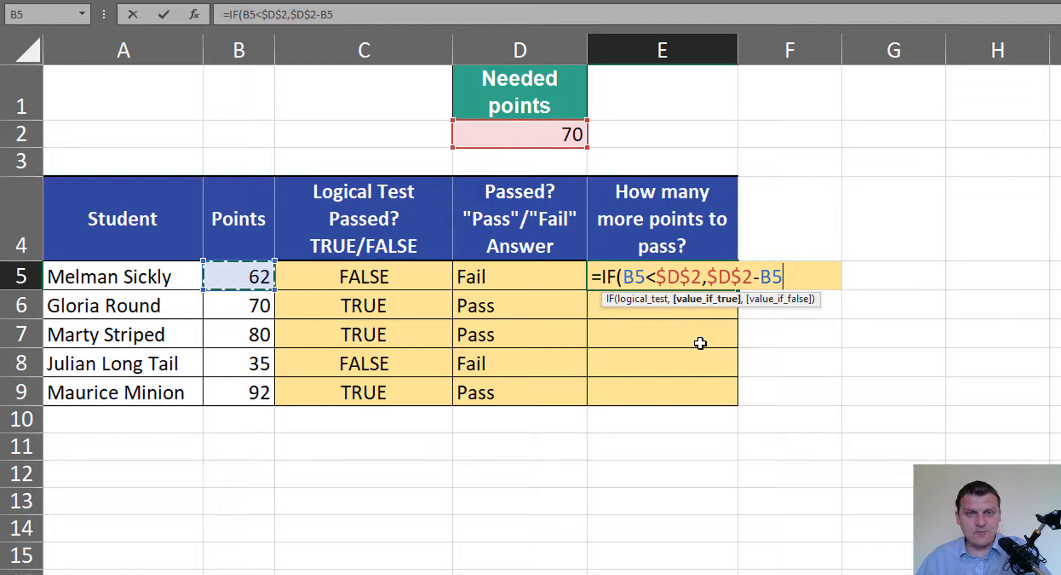
text(,)
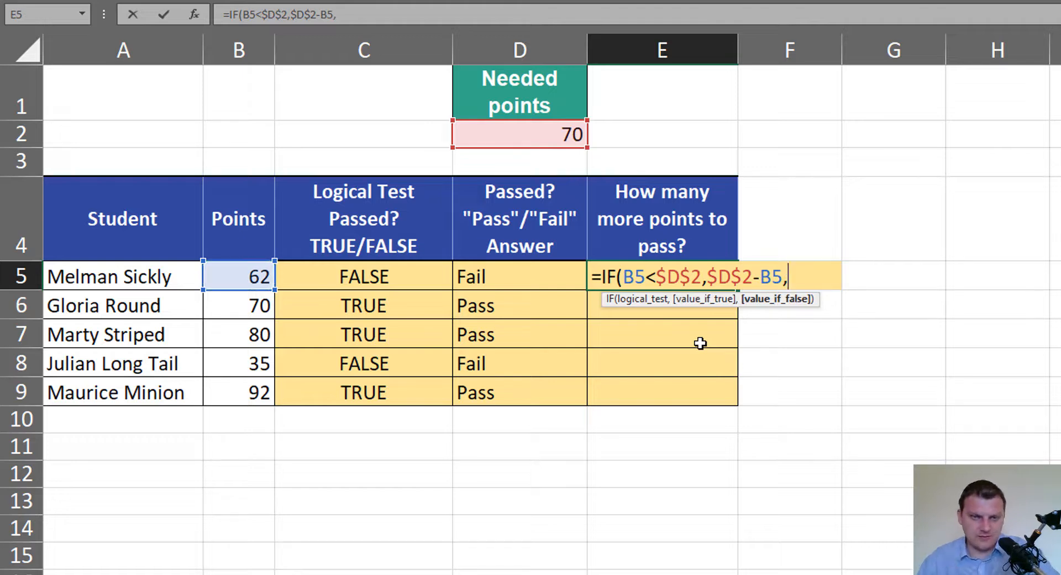
- Complete E5's IF formula with 0 as the value if false and fill it down through E9
click(649, 300)
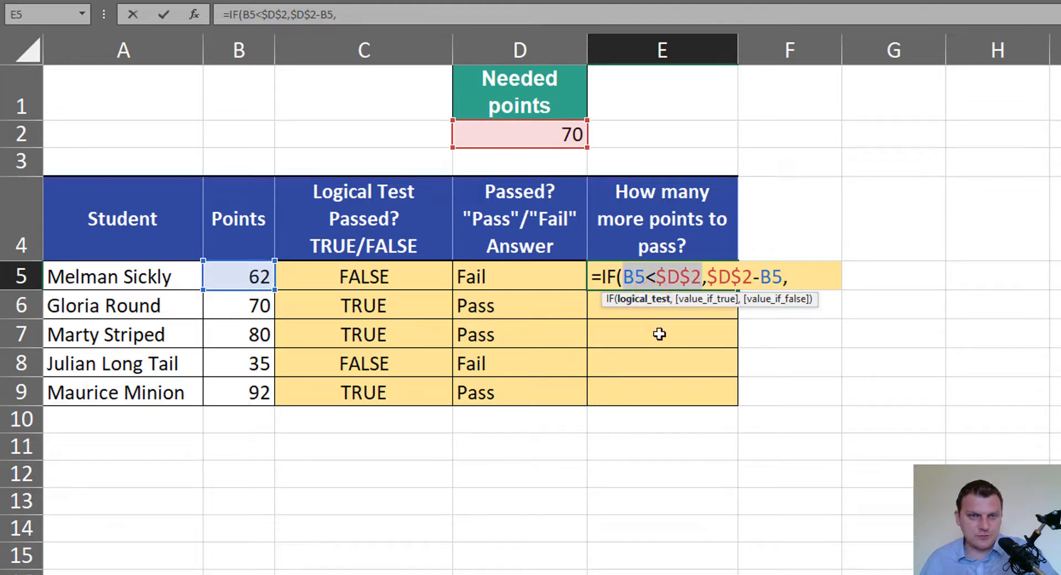
click(797, 276)
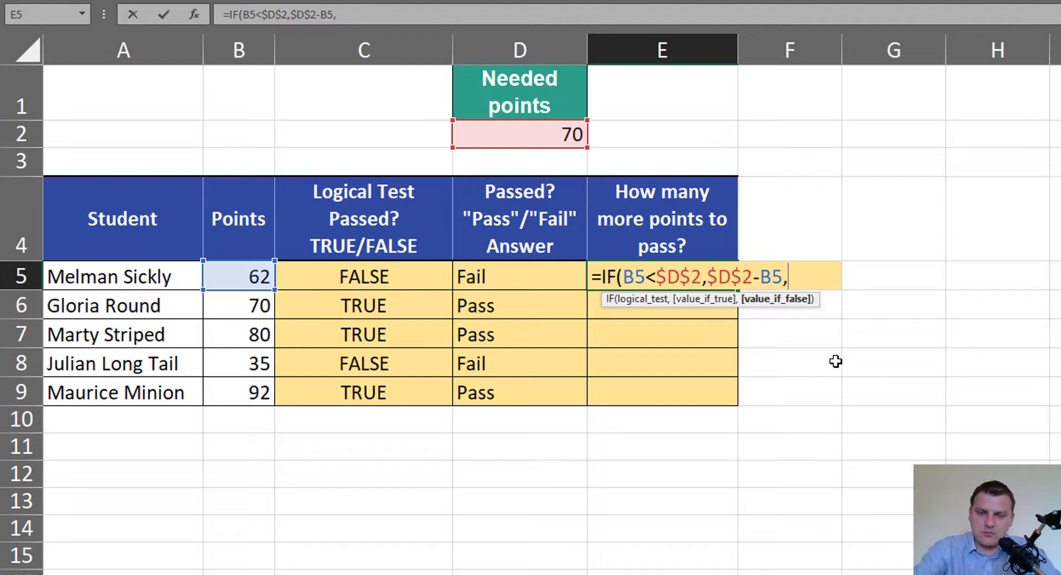
text(0)
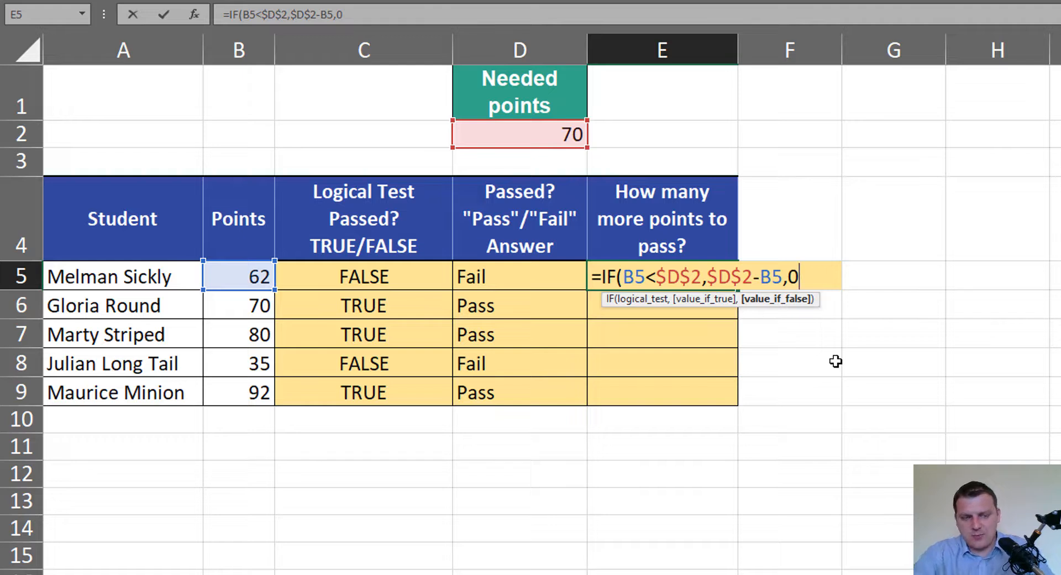
text())
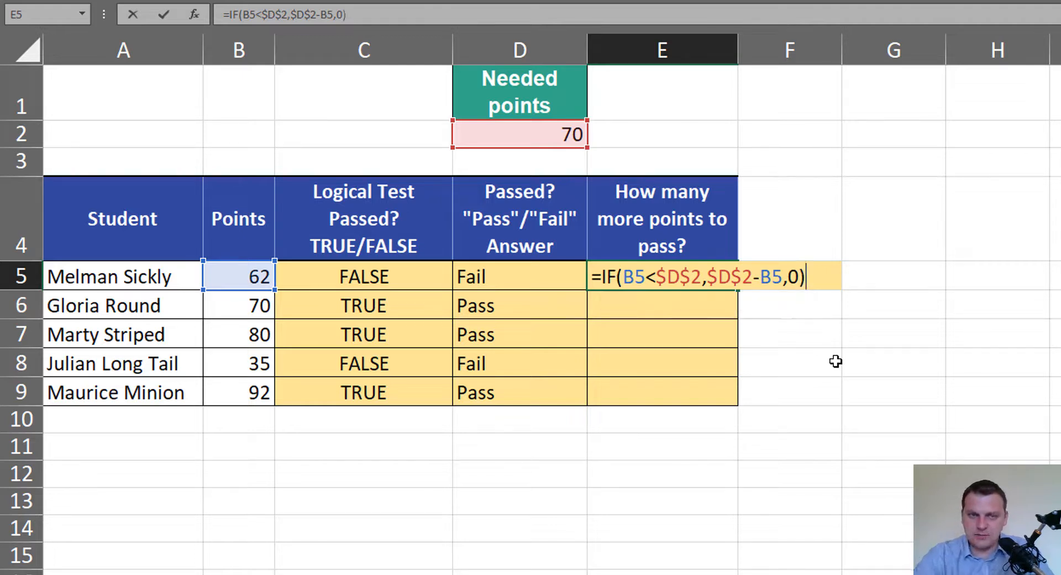
key(ctrl+Return)
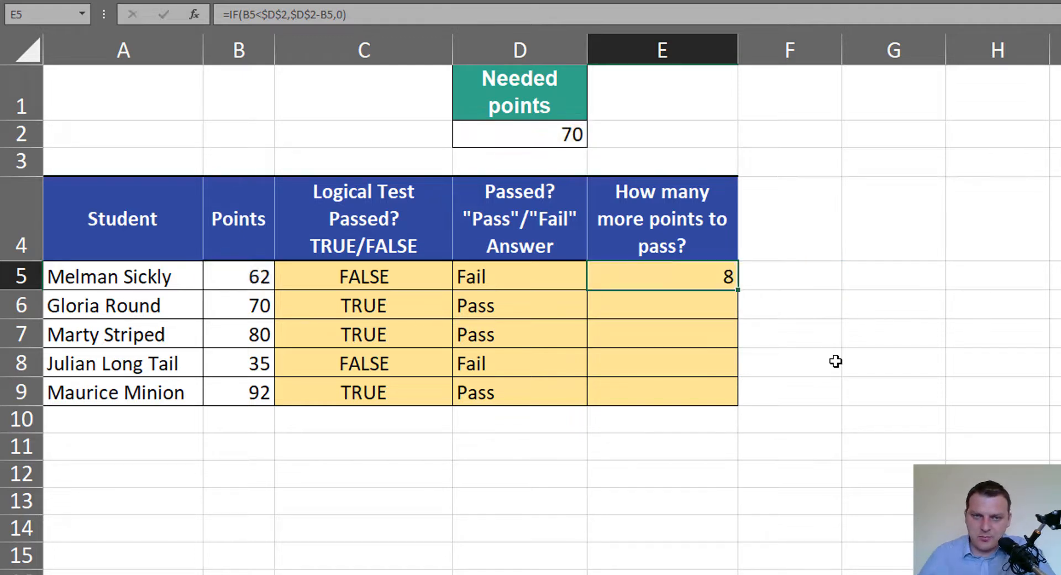
double_click(739, 292)
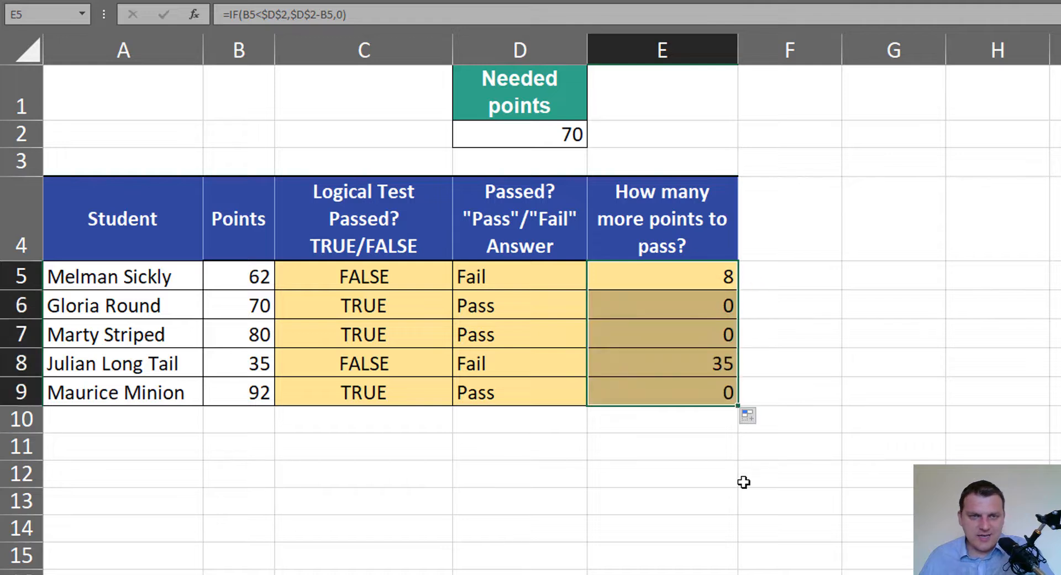
- Check the results in E5 and E8, and highlight the matching student rows A5:E5 and A8:E8 together
click(634, 277)
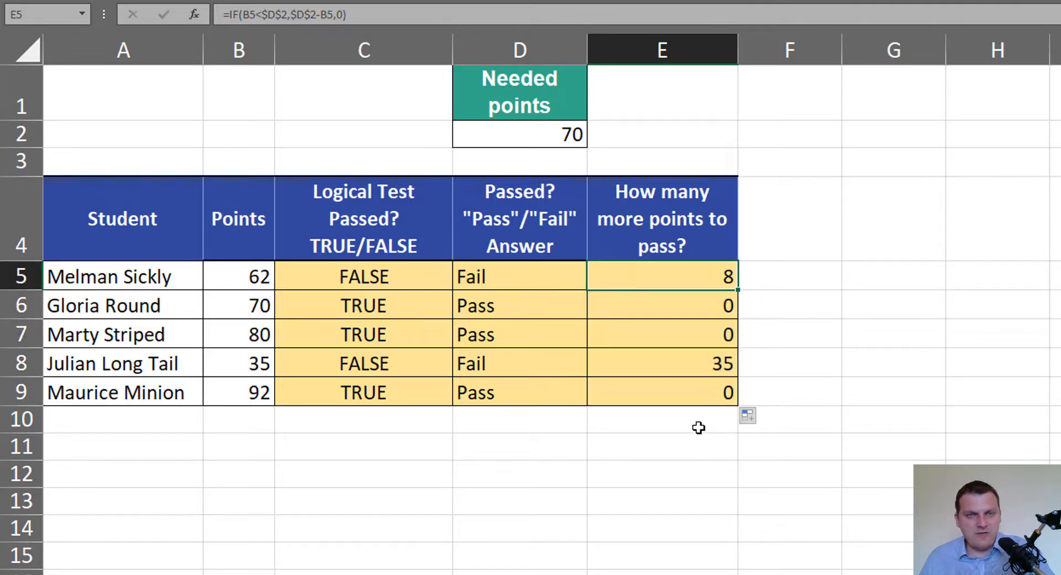
ctrl+click(681, 362)
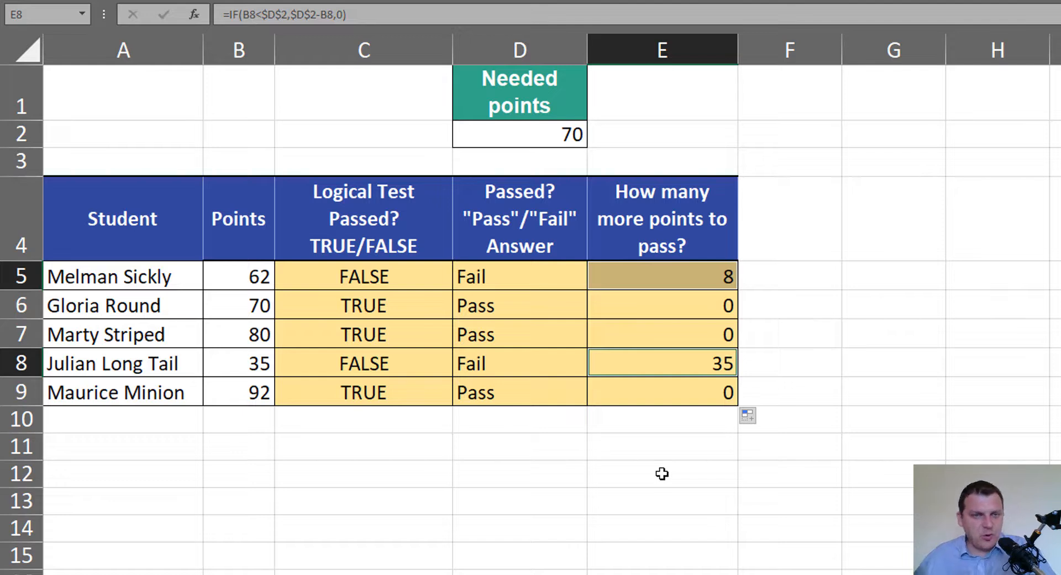
drag(113, 279, 682, 279)
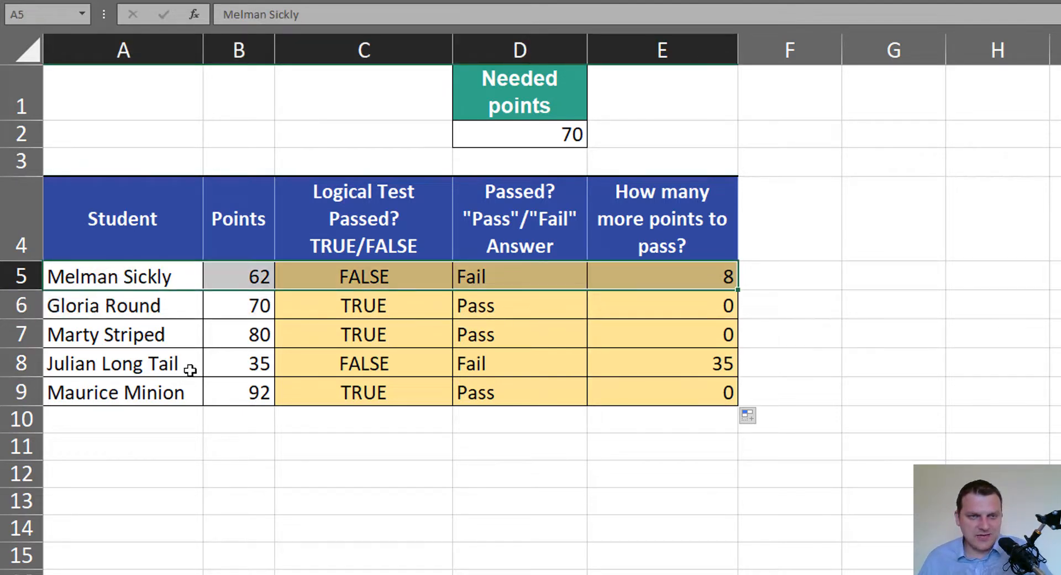
drag(147, 367, 626, 369)
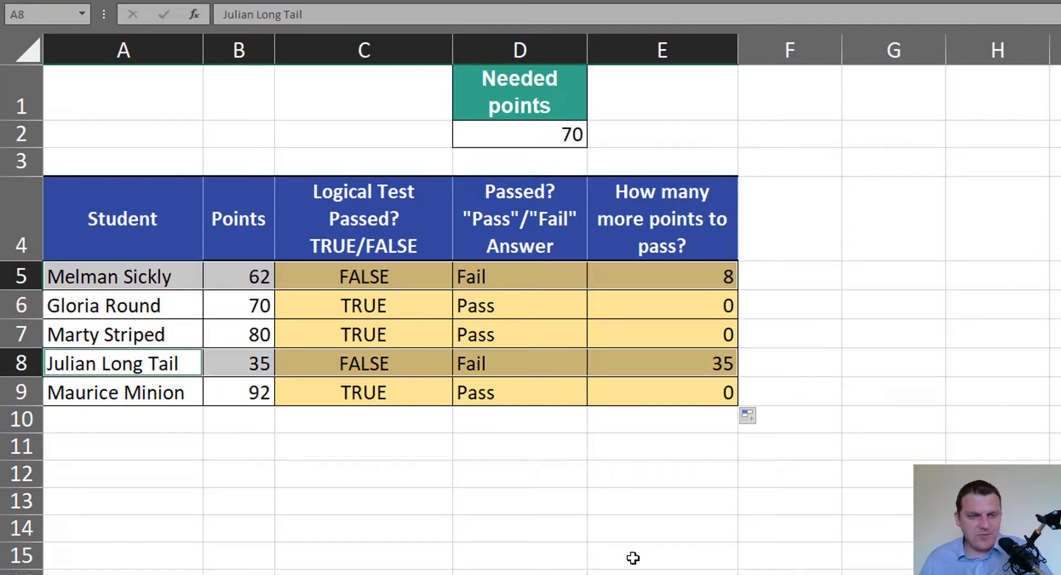
- Mark E5 and E8 with blue arrows, and D6, D7, D9, E9 and the column E heading with red arrows
drag(739, 278, 763, 287)
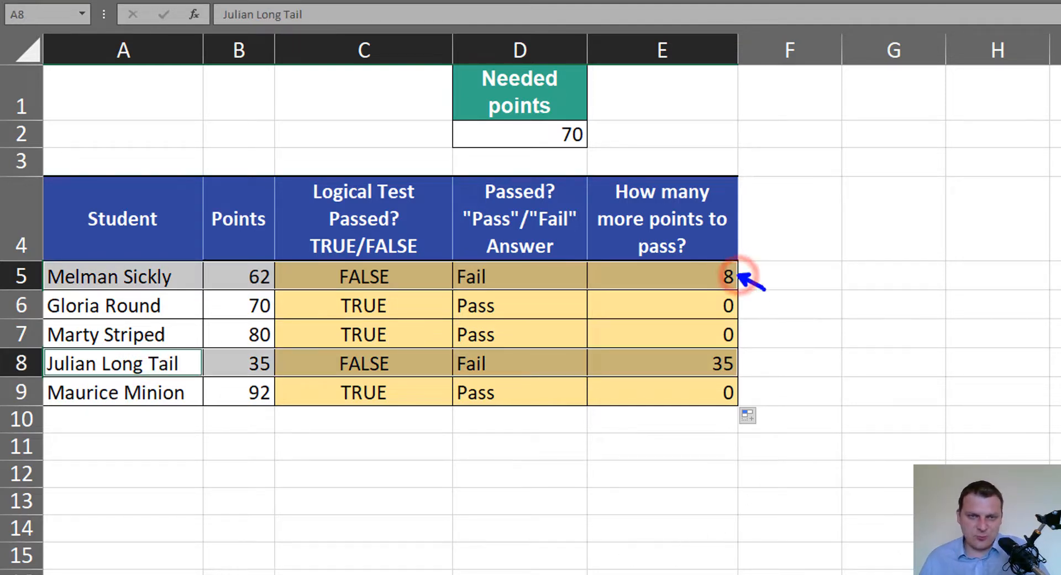
drag(742, 367, 768, 378)
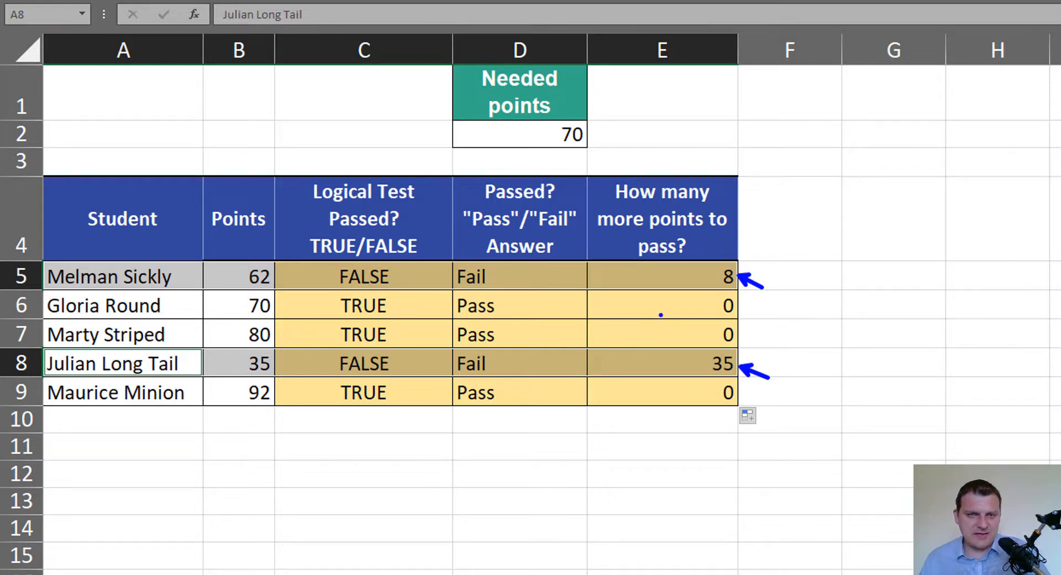
mouse_move(513, 308)
mouse_down()
mouse_move(544, 316)
mouse_move(524, 337)
mouse_move(538, 343)
mouse_up()
drag(518, 396, 572, 409)
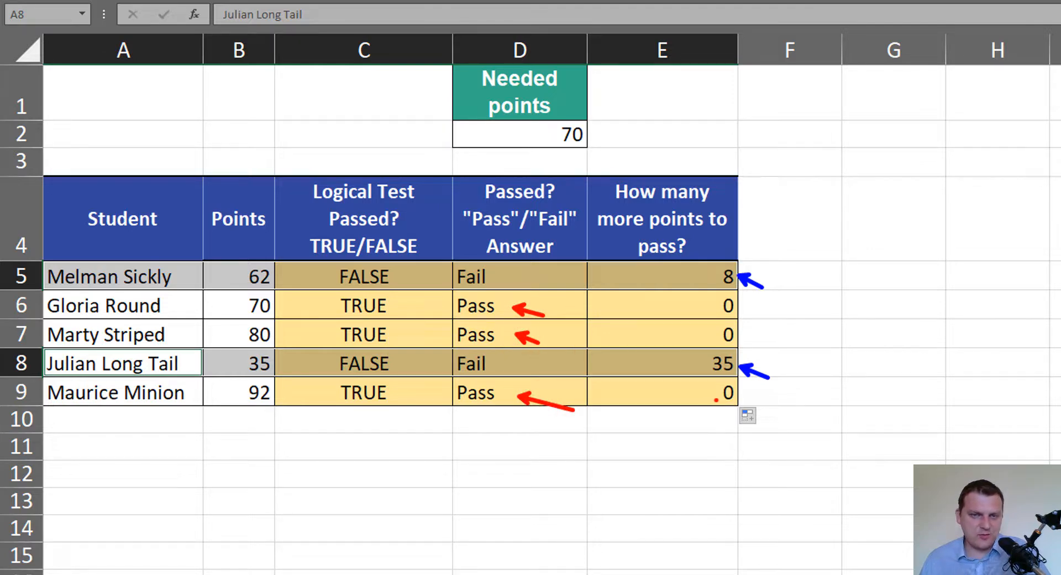
drag(716, 399, 707, 430)
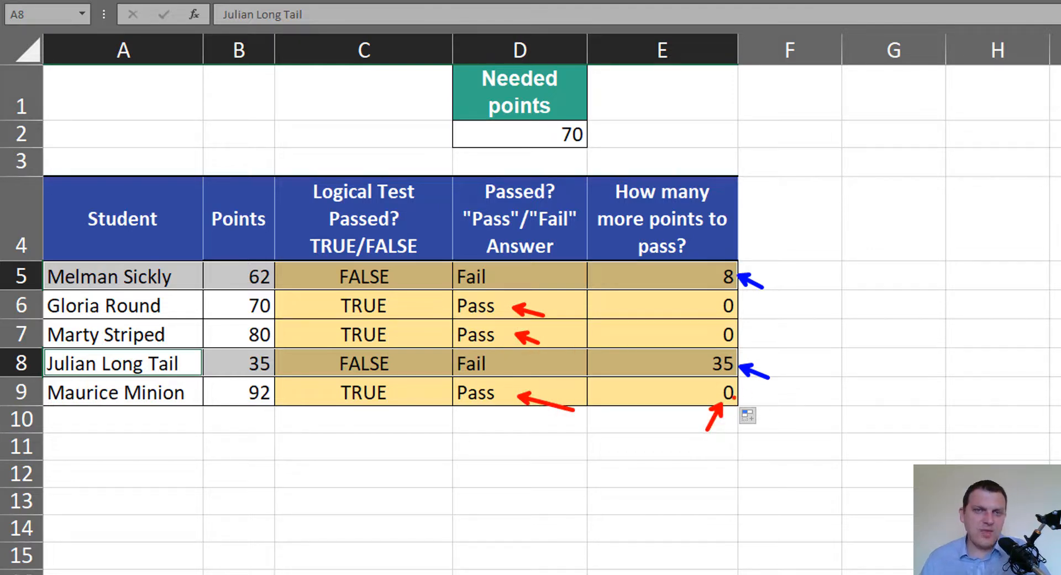
drag(688, 59, 715, 99)
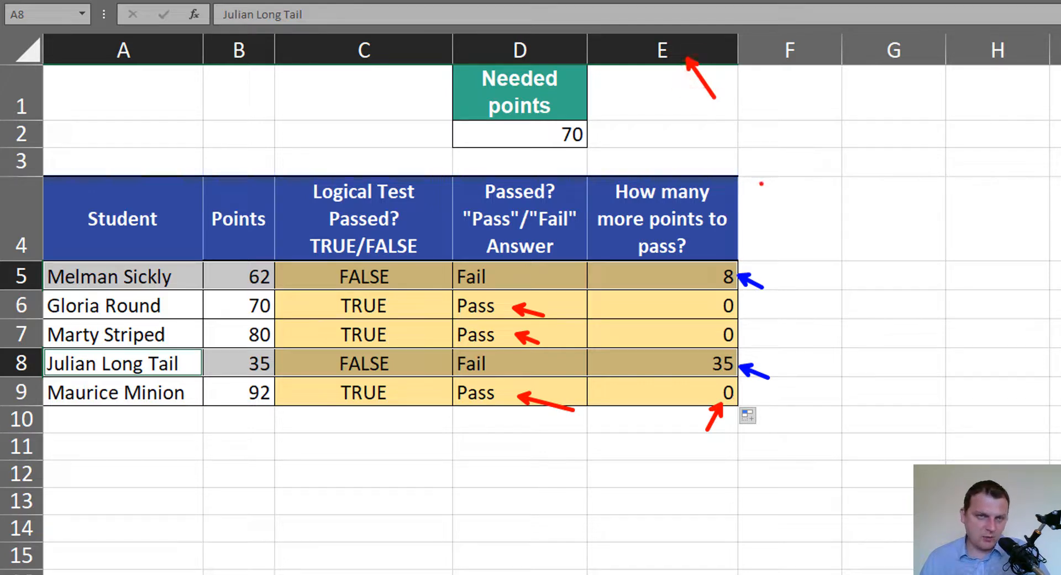